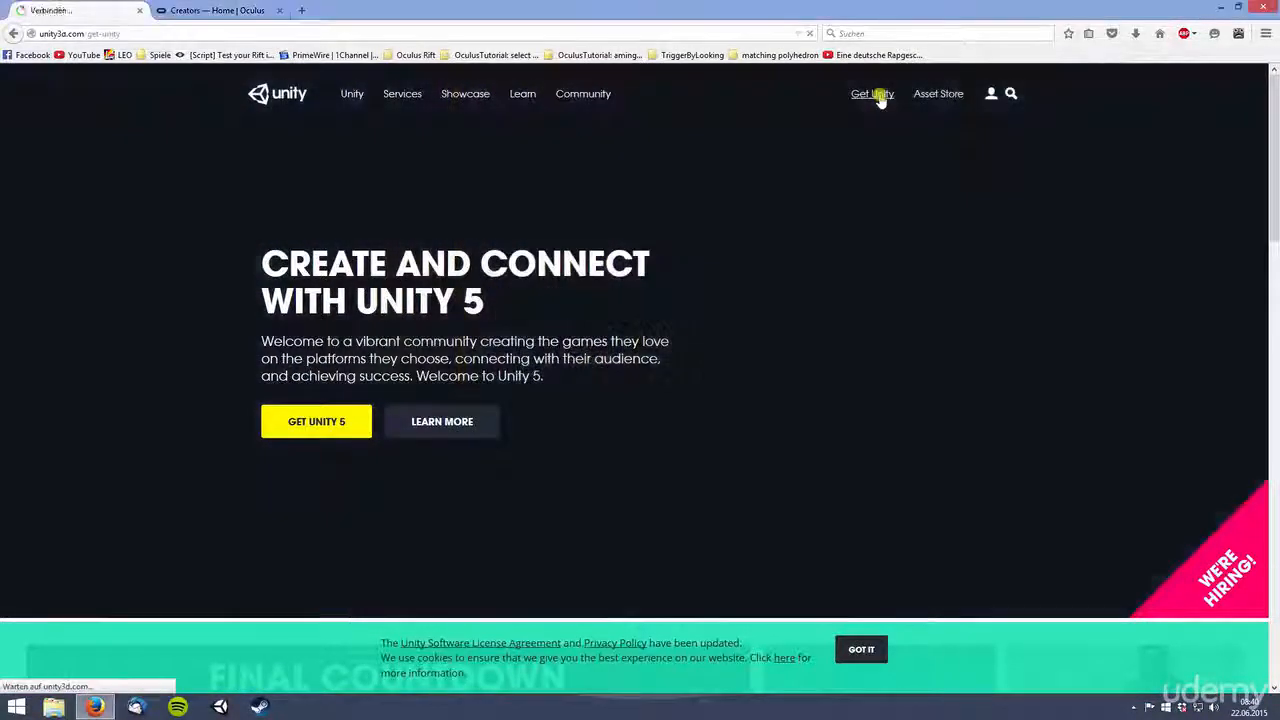
# - Download the Unity Personal Edition installer for Windows from the Get Unity page
pyautogui.click(878, 94)
pyautogui.scroll(-10, 731, 140)
pyautogui.click(731, 138)
pyautogui.click(528, 285)
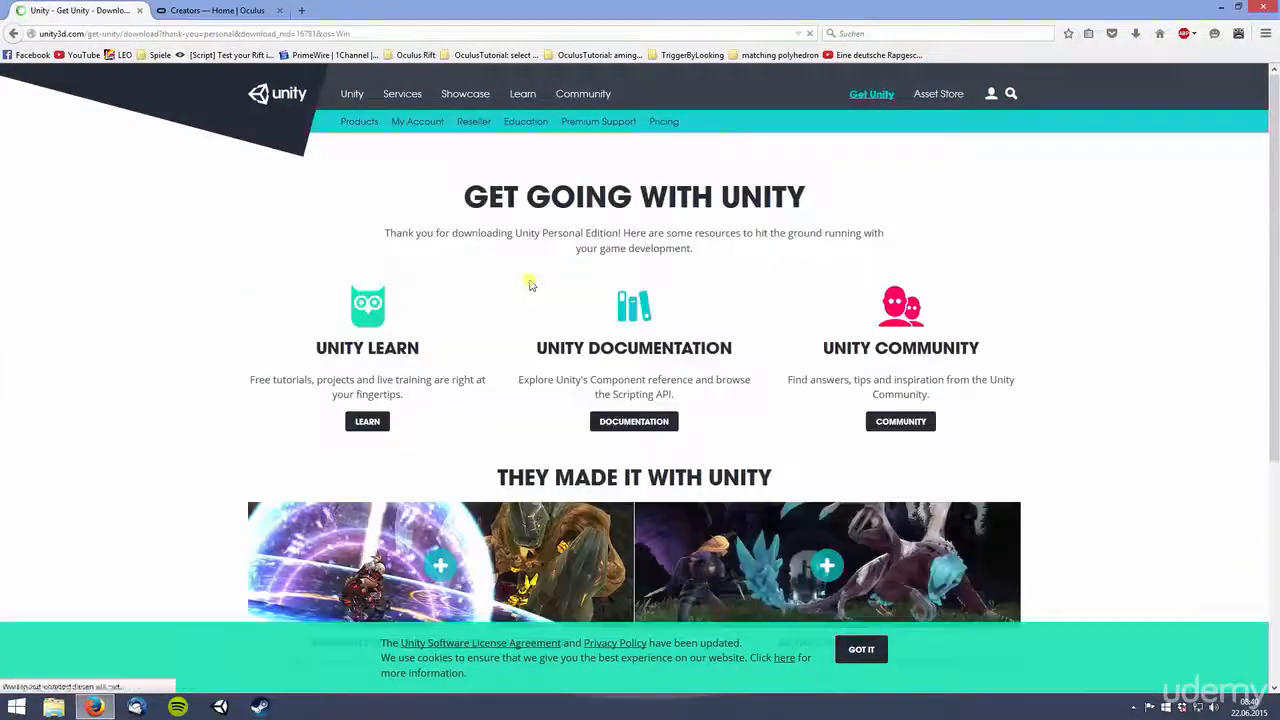
pyautogui.click(692, 315)
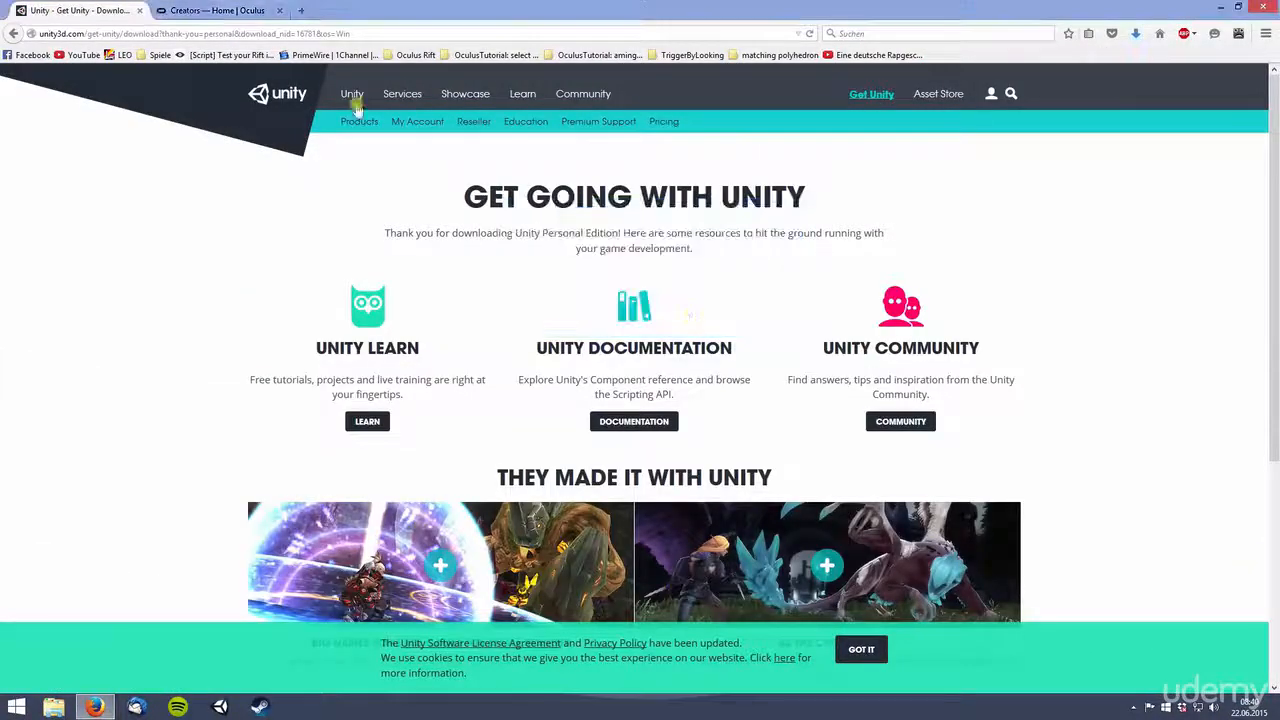
# - Check the Unity installer in the browser's download list
pyautogui.click(1135, 36)
pyautogui.click(1135, 40)
pyautogui.click(1135, 40)
pyautogui.click(1052, 82)
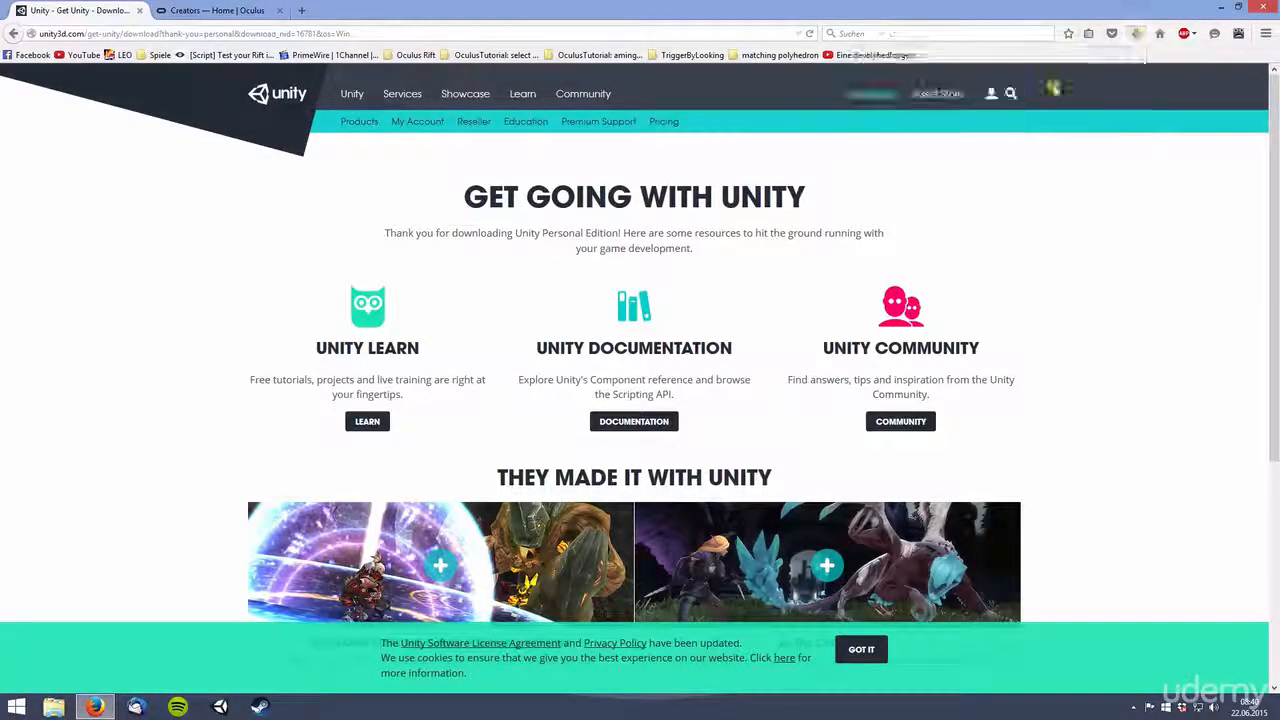
pyautogui.click(727, 462)
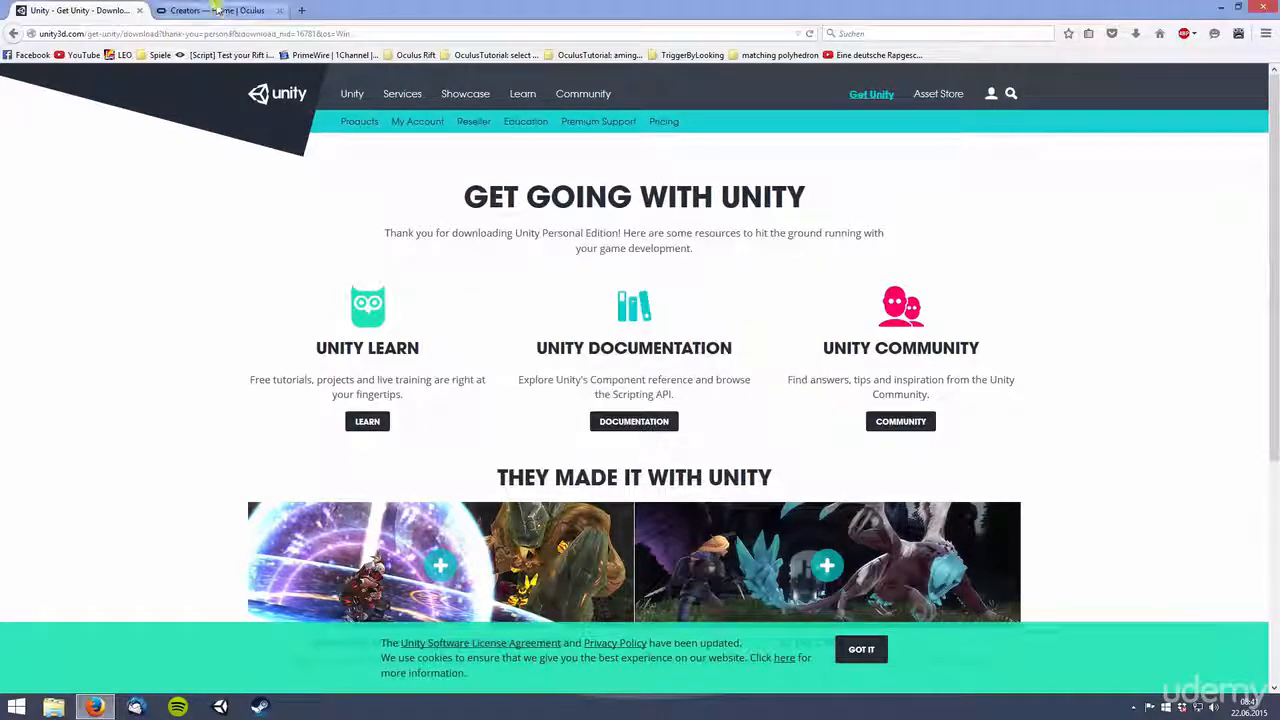
# - Open the details page of Oculus Runtime for Windows 0.6.0.0-beta in the Oculus developer downloads
pyautogui.click(215, 10)
pyautogui.click(513, 90)
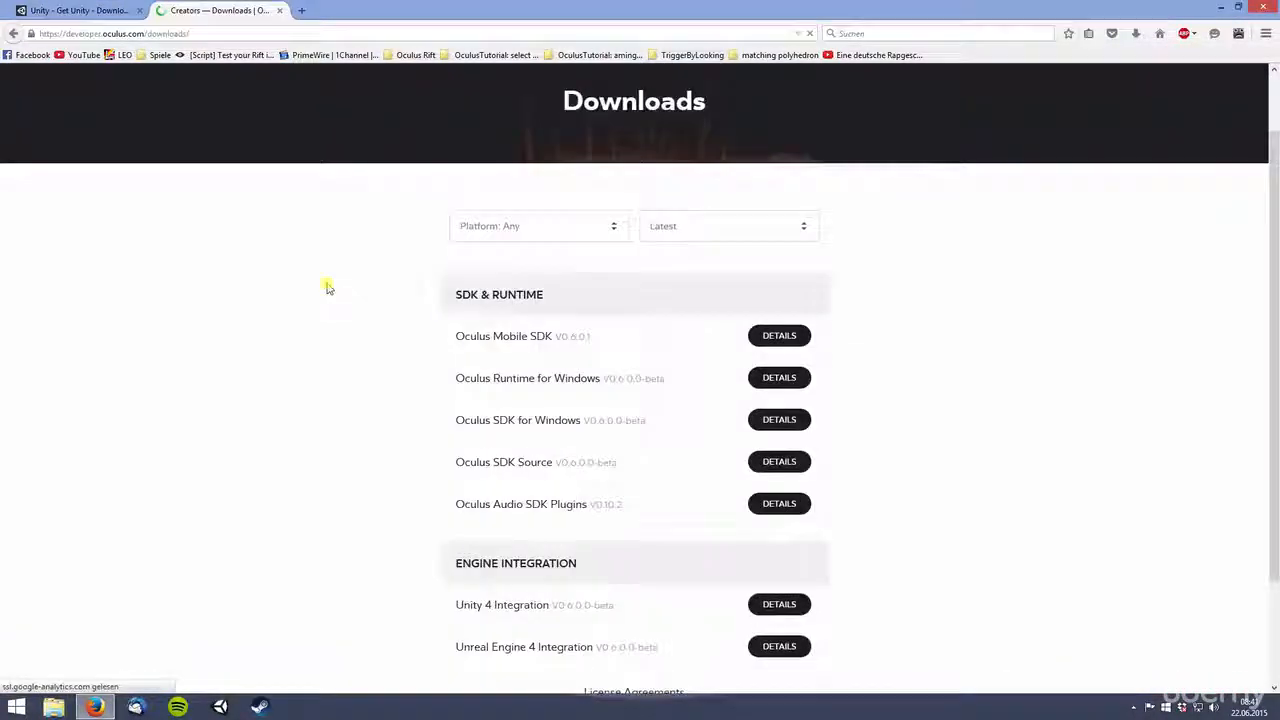
pyautogui.scroll(-1, 329, 286)
pyautogui.moveTo(457, 300); pyautogui.dragTo(760, 307)
pyautogui.click(760, 307)
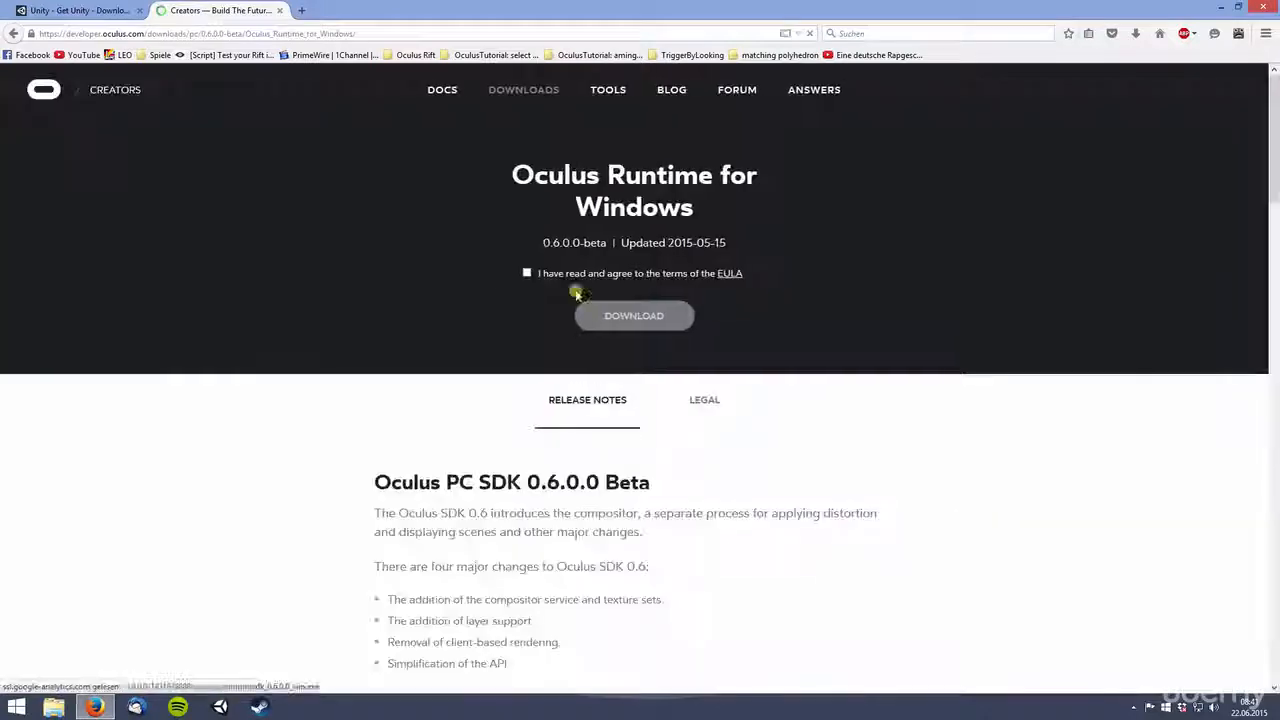
# - Accept the EULA and download Oculus Runtime for Windows
pyautogui.click(527, 273)
pyautogui.click(633, 320)
pyautogui.click(699, 317)
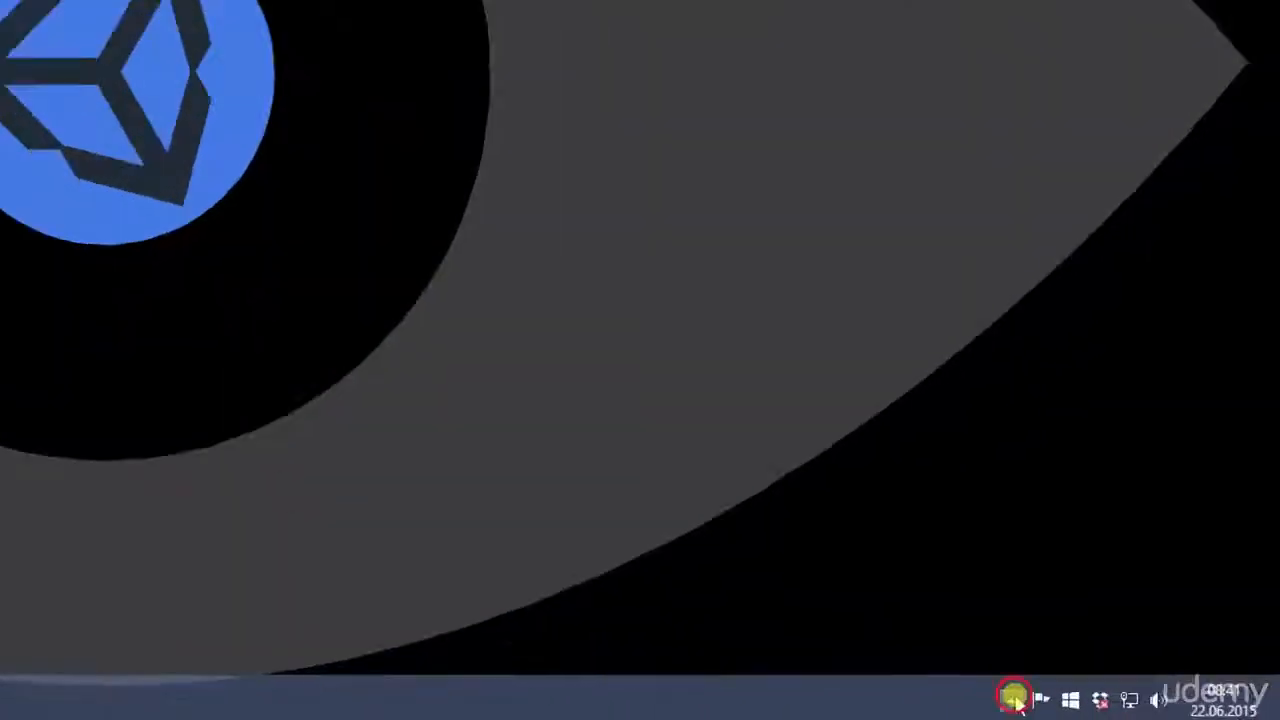
# - Open the Oculus Configuration Utility, review the Rift Display Mode settings, and close them
pyautogui.click(1133, 705)
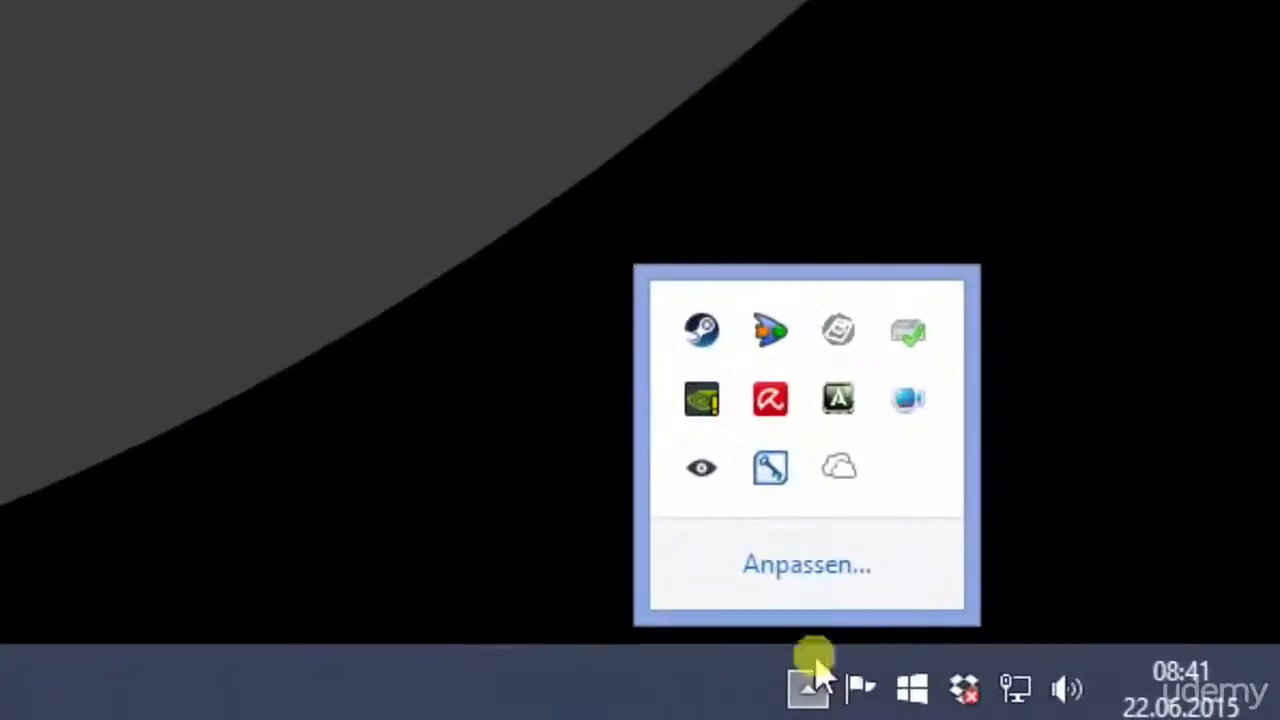
pyautogui.rightClick(709, 490)
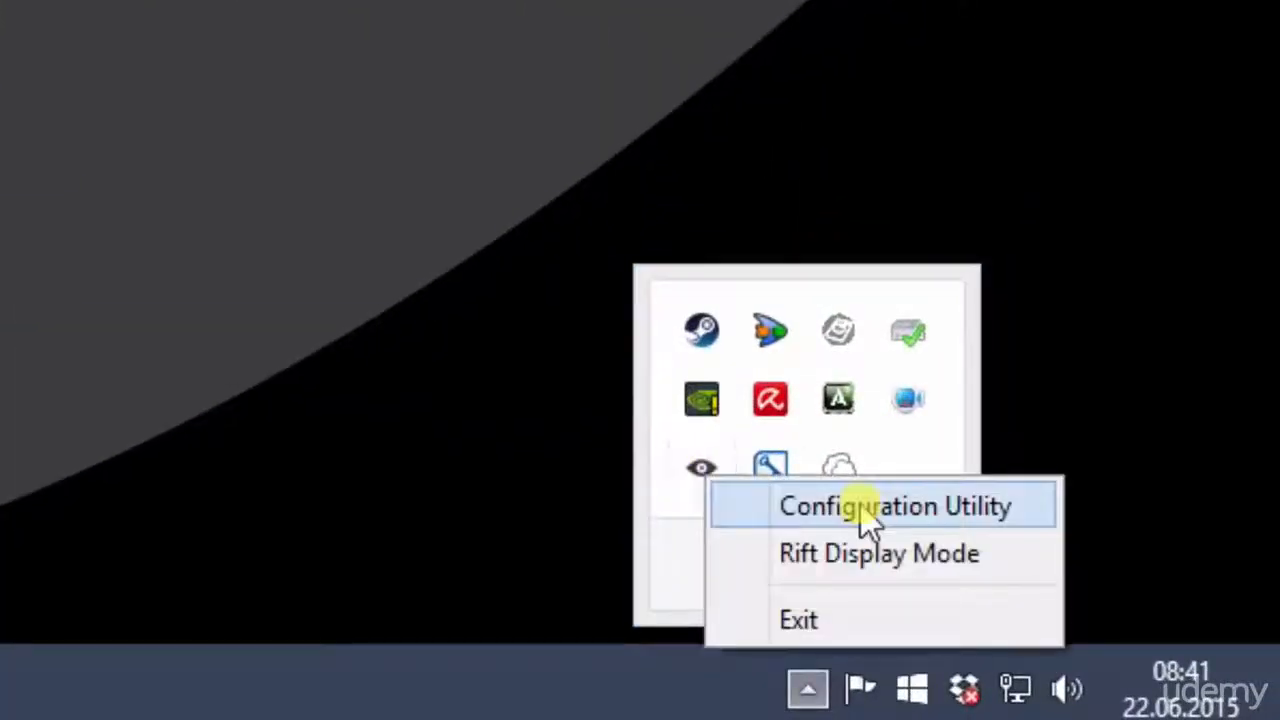
pyautogui.click(862, 507)
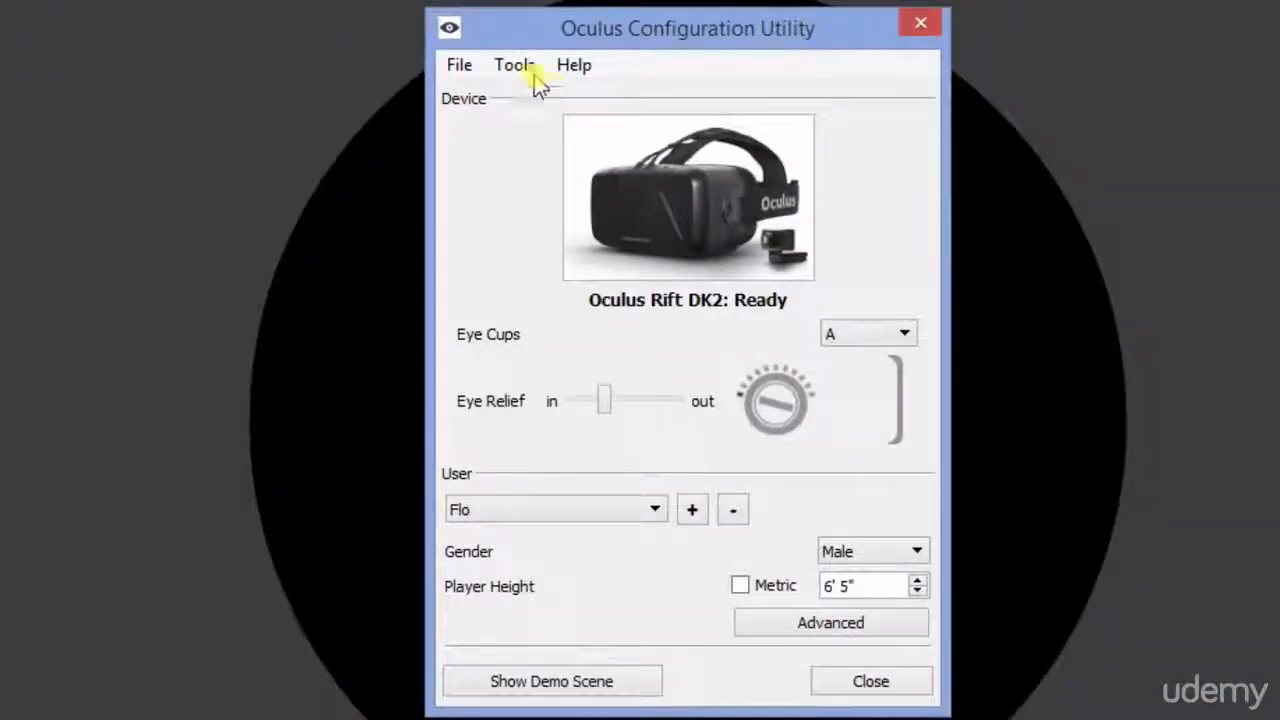
pyautogui.click(516, 66)
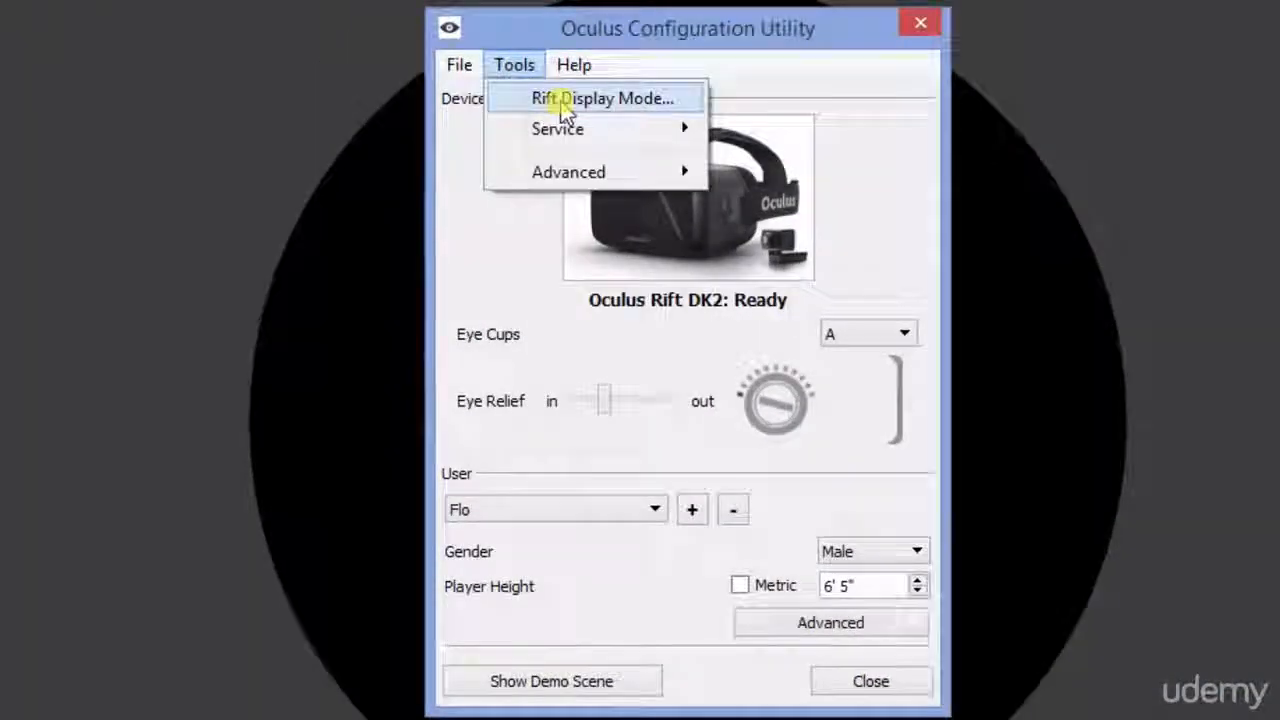
pyautogui.click(562, 108)
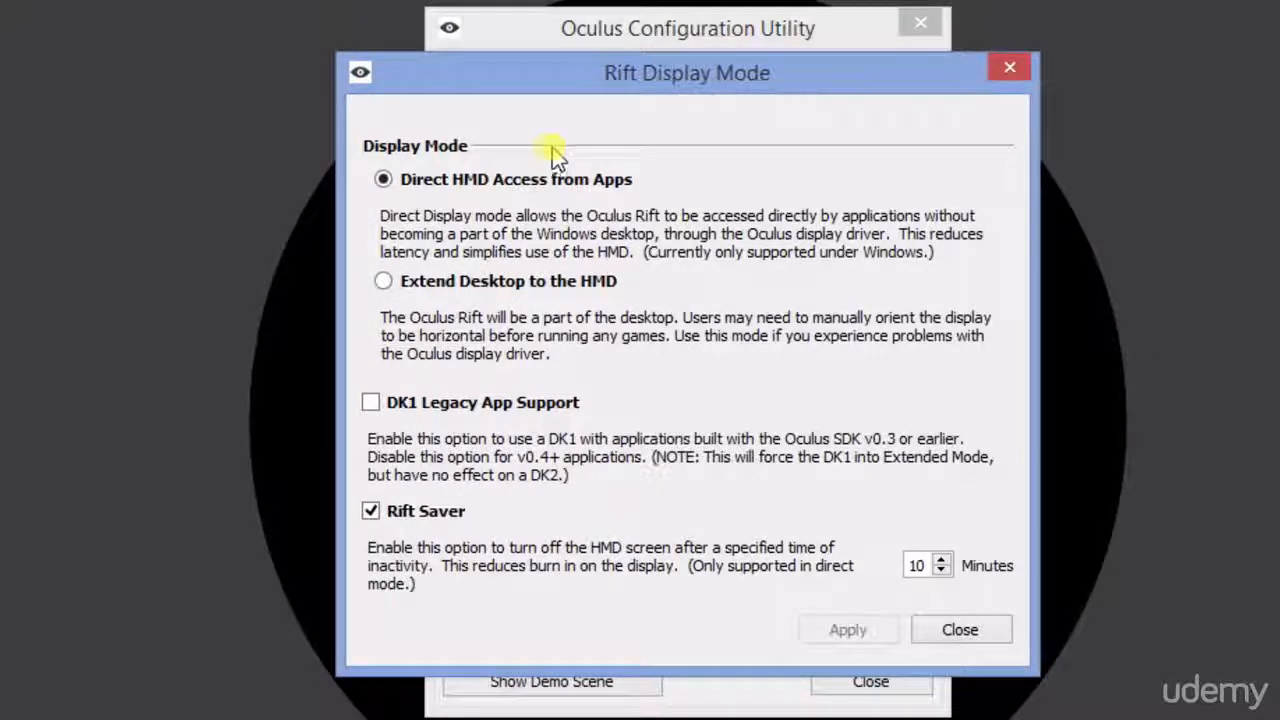
pyautogui.click(957, 630)
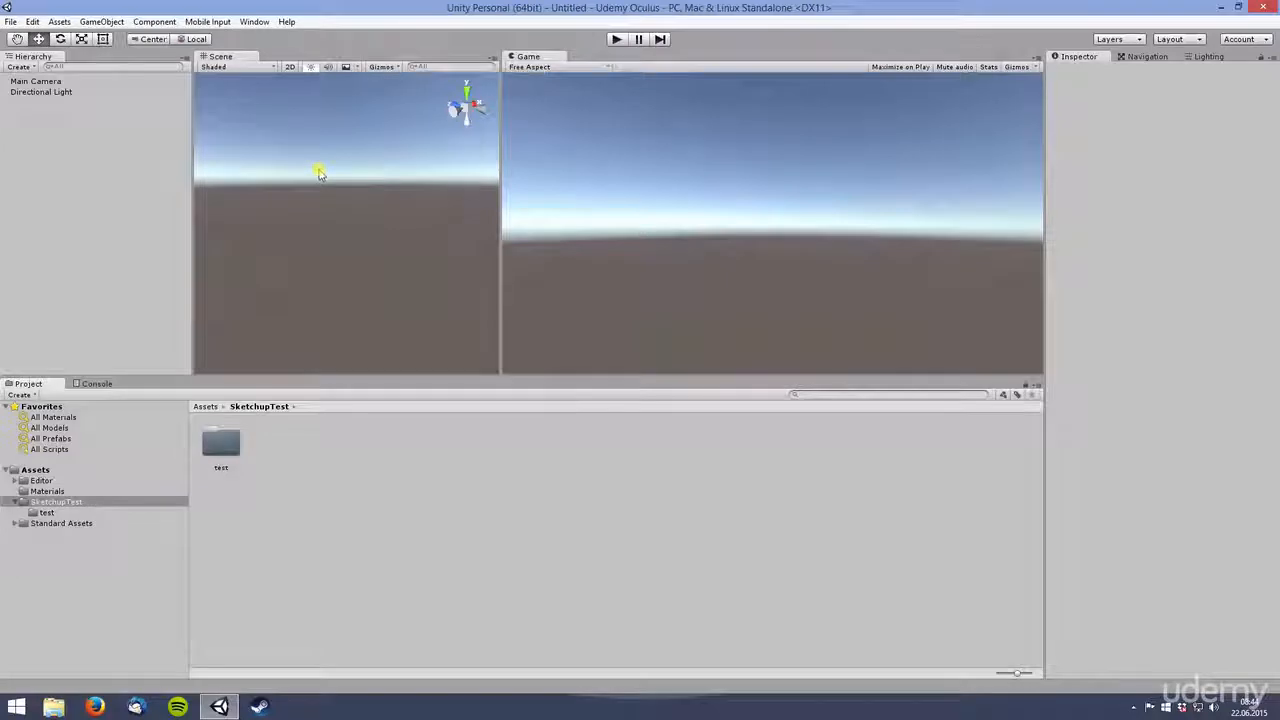
# - In Unity, enable Virtual Reality Supported in the Player settings for PC, Mac & Linux Standalone and apply the VR device change
pyautogui.click(32, 22)
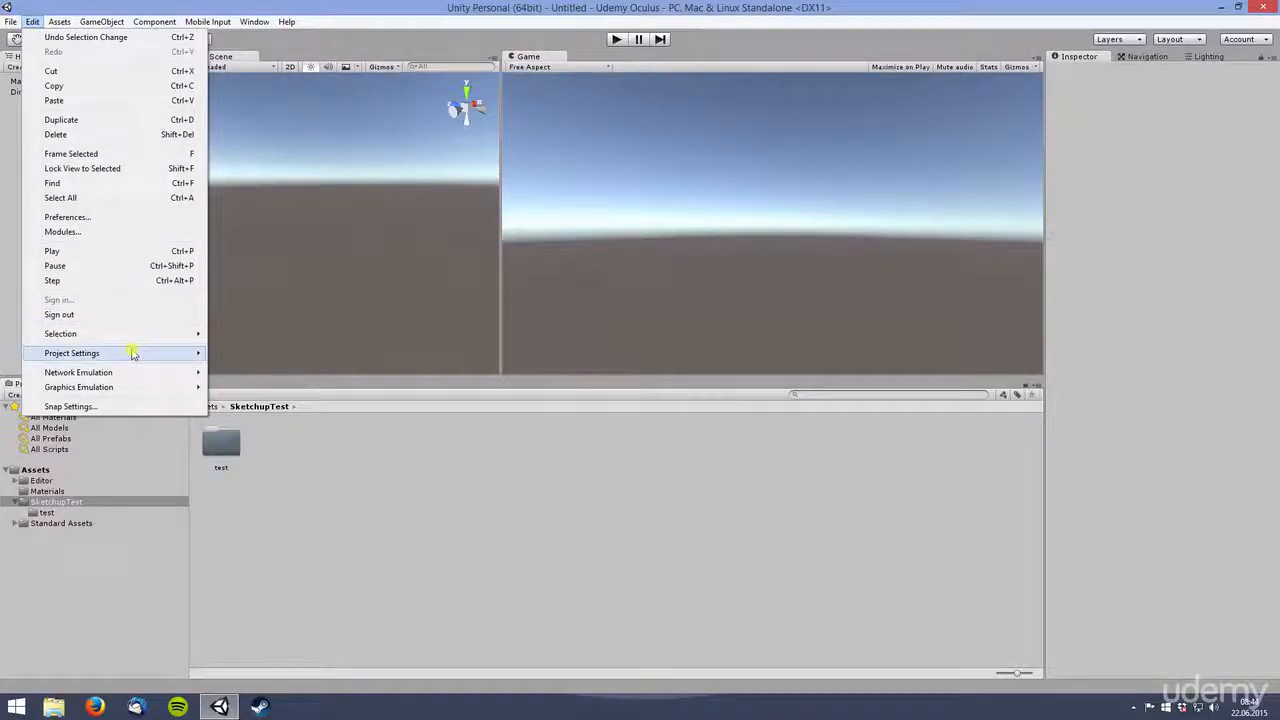
pyautogui.moveTo(128, 352)
pyautogui.click(283, 411)
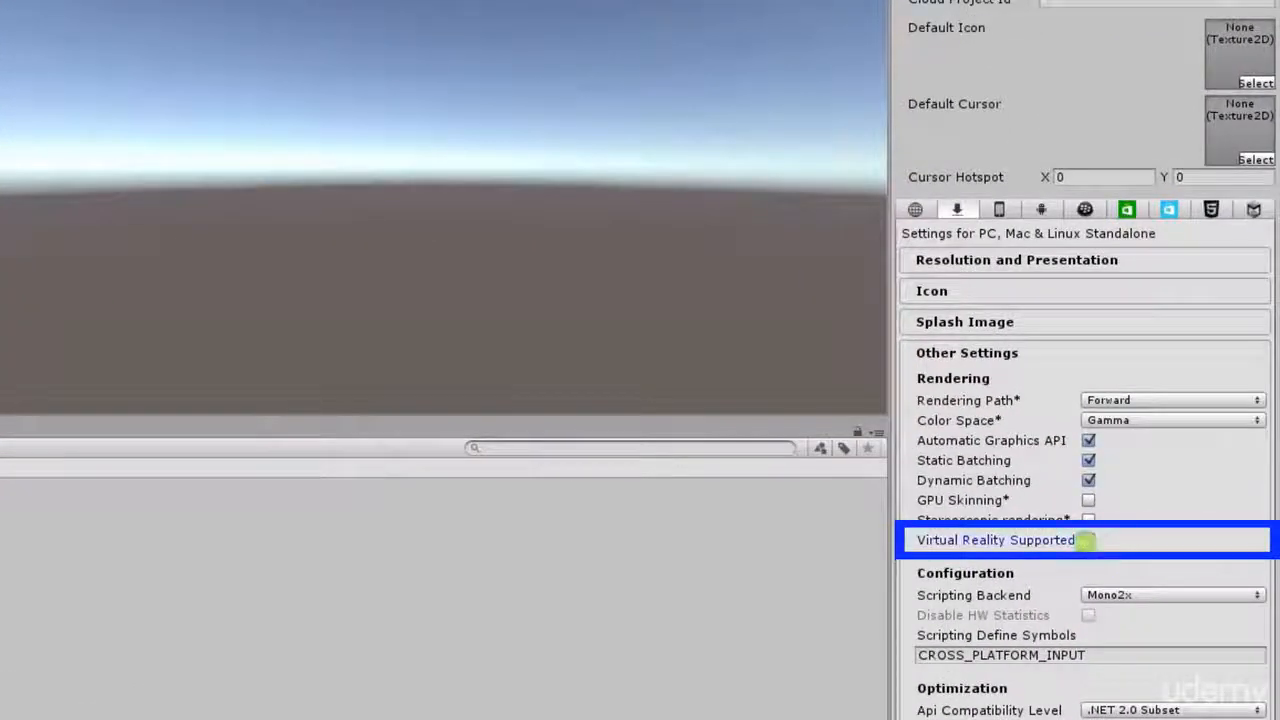
pyautogui.click(1086, 540)
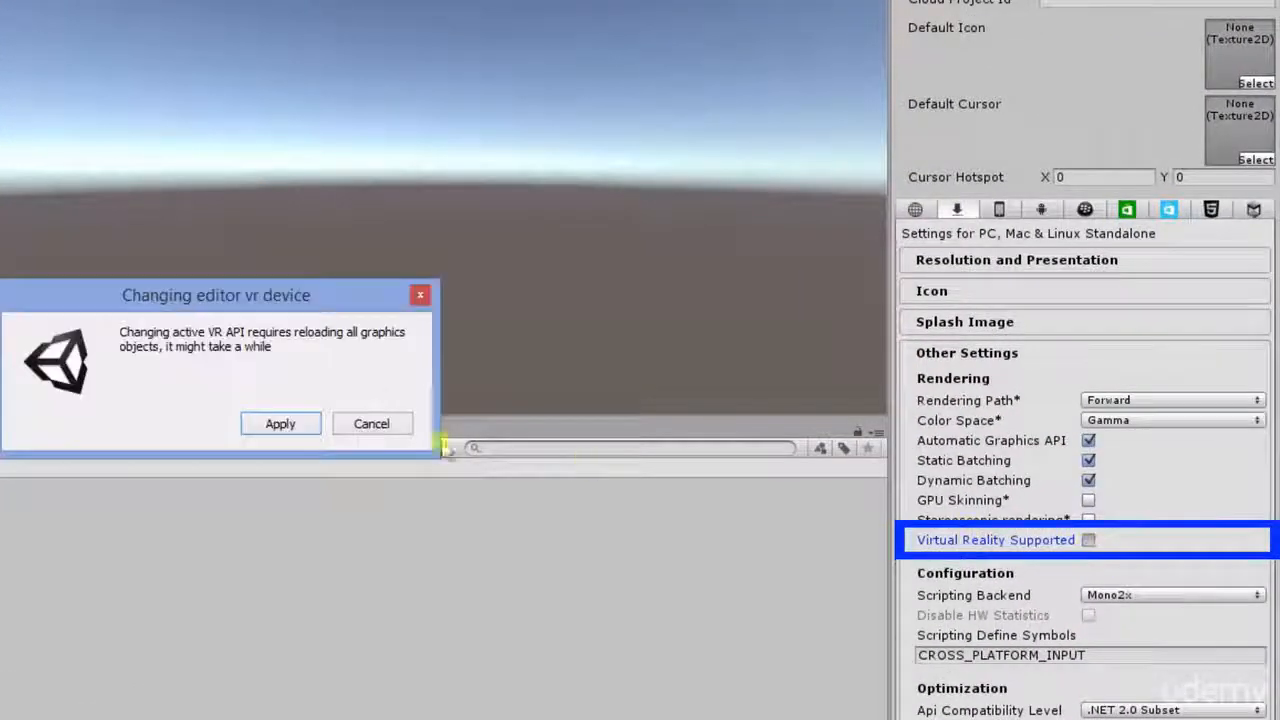
pyautogui.click(300, 425)
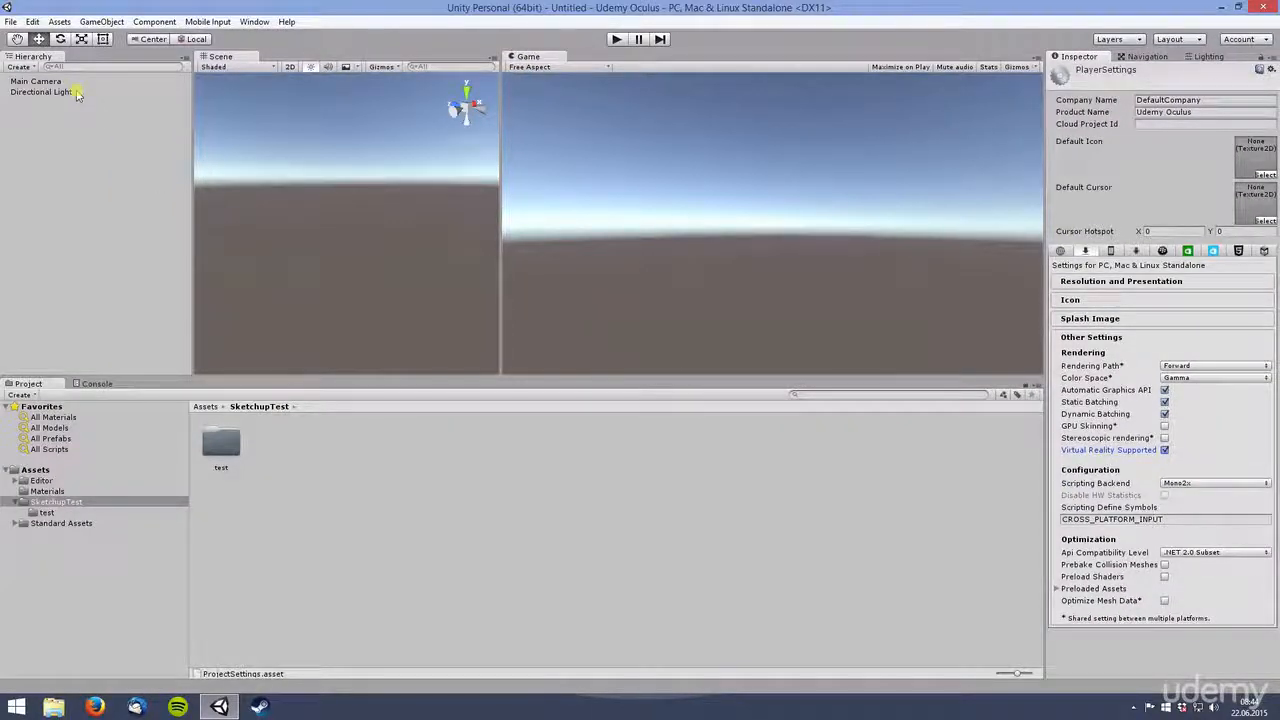
# - Move the capsule out of the cube to a position beside it, at about X 1.94 and Z -0.36
pyautogui.click(36, 81)
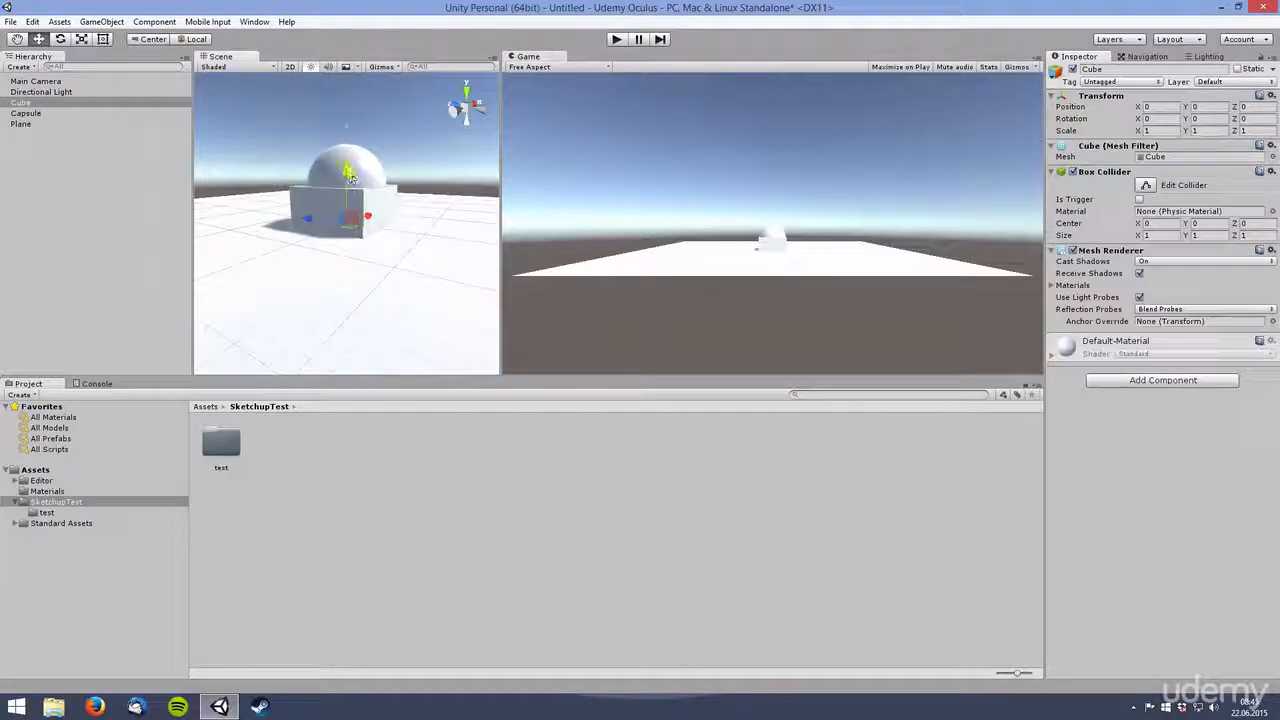
pyautogui.keyDown('alt'); pyautogui.moveTo(346, 229); pyautogui.dragTo(485, 231); pyautogui.keyUp('alt')
# - Run the scene, select the Main Camera to examine how it follows the headset, and stop playback
pyautogui.click(615, 39)
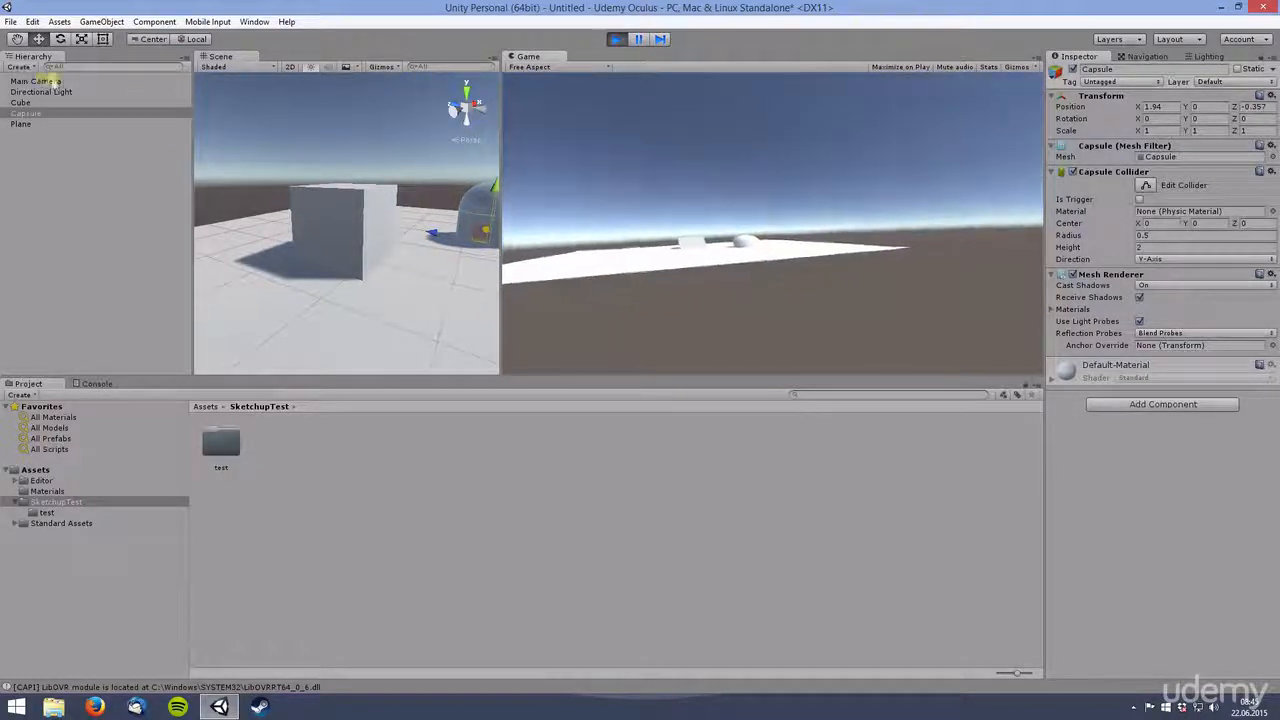
pyautogui.click(40, 81)
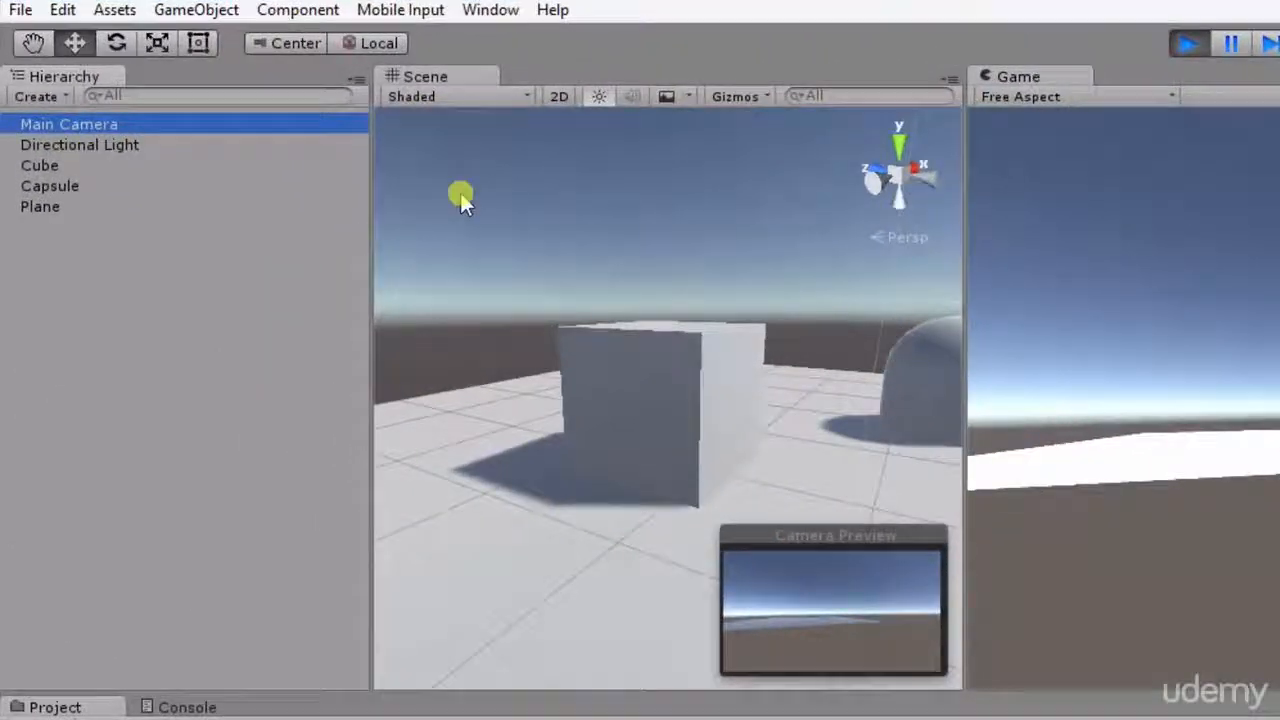
pyautogui.moveTo(646, 232); pyautogui.dragTo(673, 244, button='right')
pyautogui.moveTo(634, 168); pyautogui.dragTo(1257, 88, button='right')
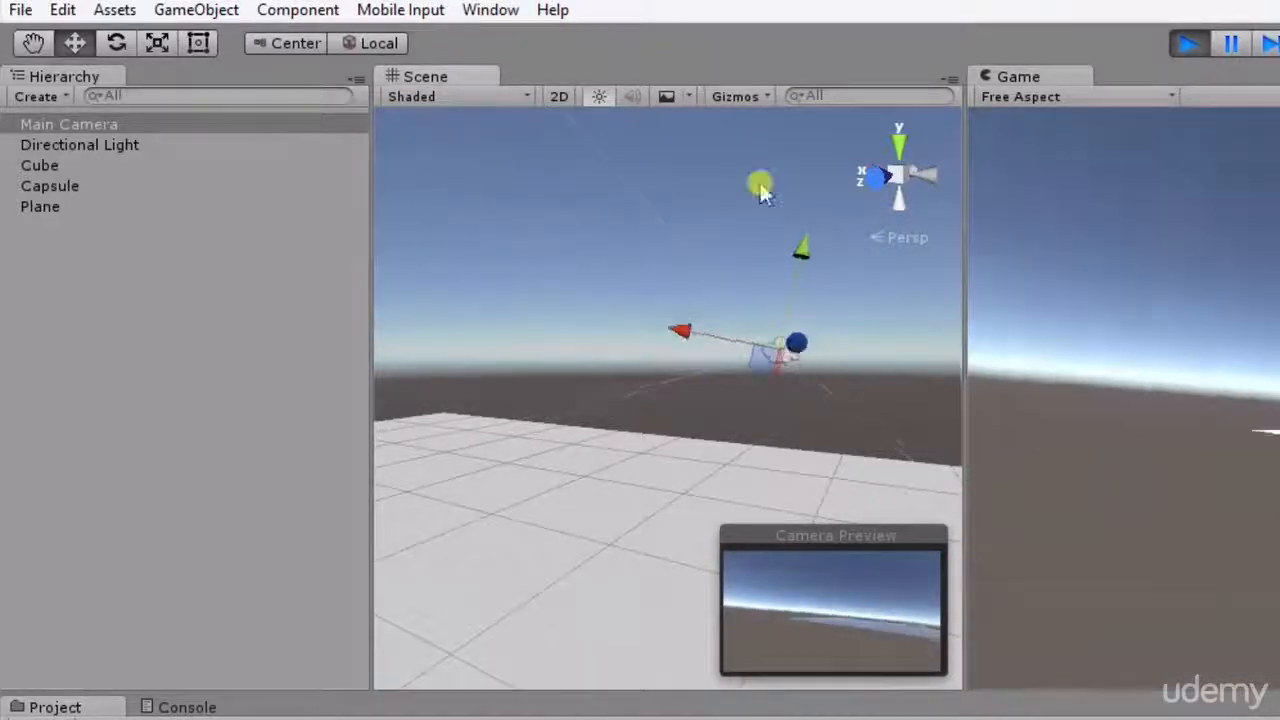
pyautogui.click(1190, 44)
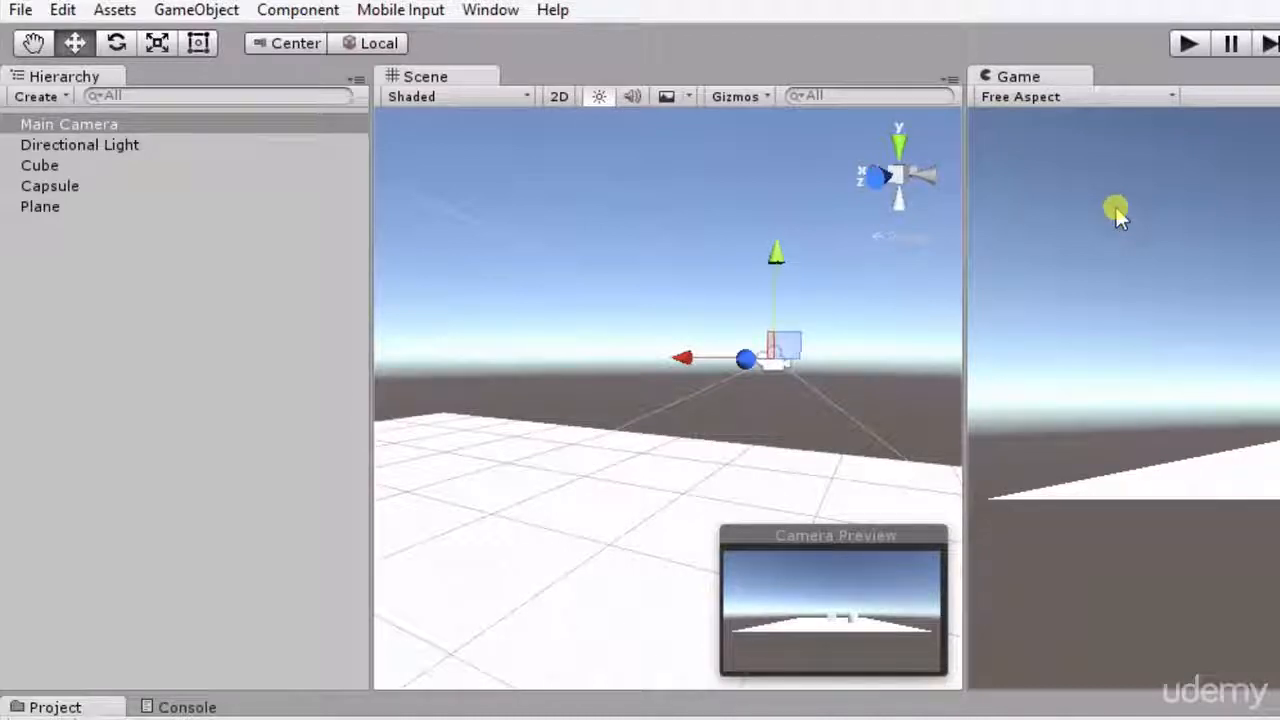
# - Import the Characters standard asset package into the project
pyautogui.click(116, 14)
pyautogui.moveTo(294, 194)
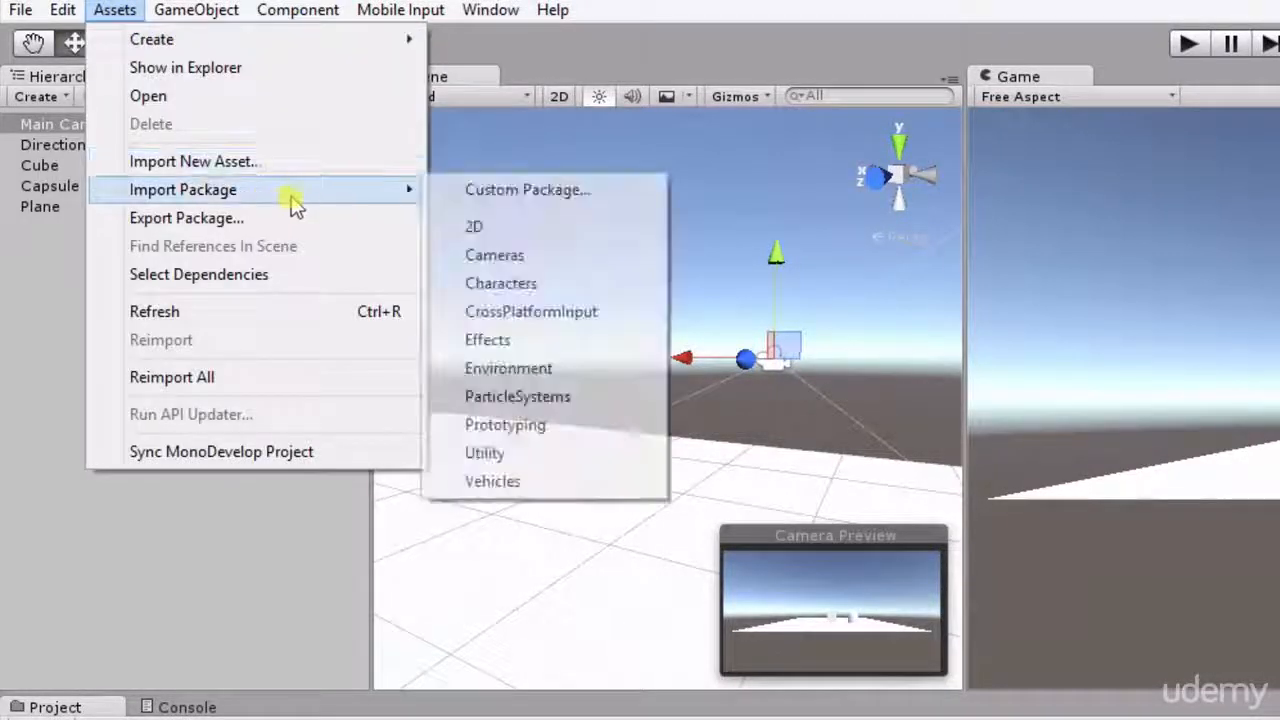
pyautogui.click(535, 285)
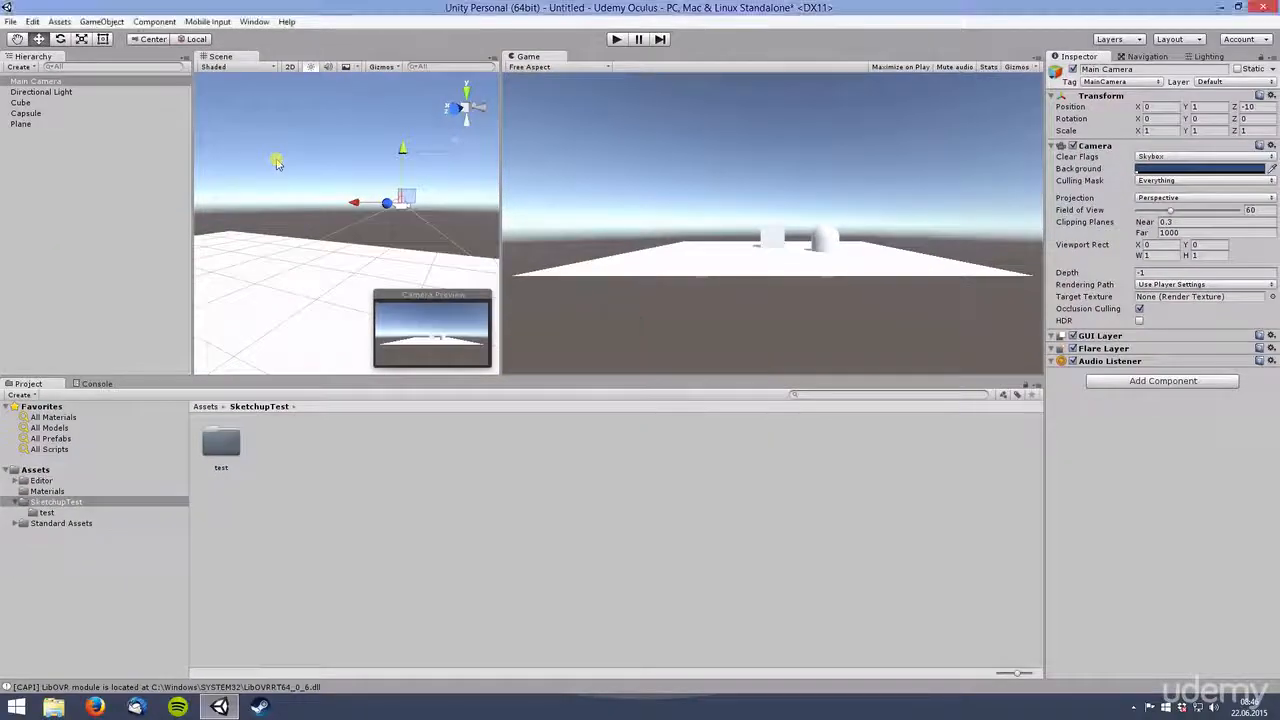
# - Add the FPSController prefab from the FirstPersonCharacter prefabs to the scene and delete the Main Camera
pyautogui.doubleClick(224, 452)
pyautogui.doubleClick(221, 445)
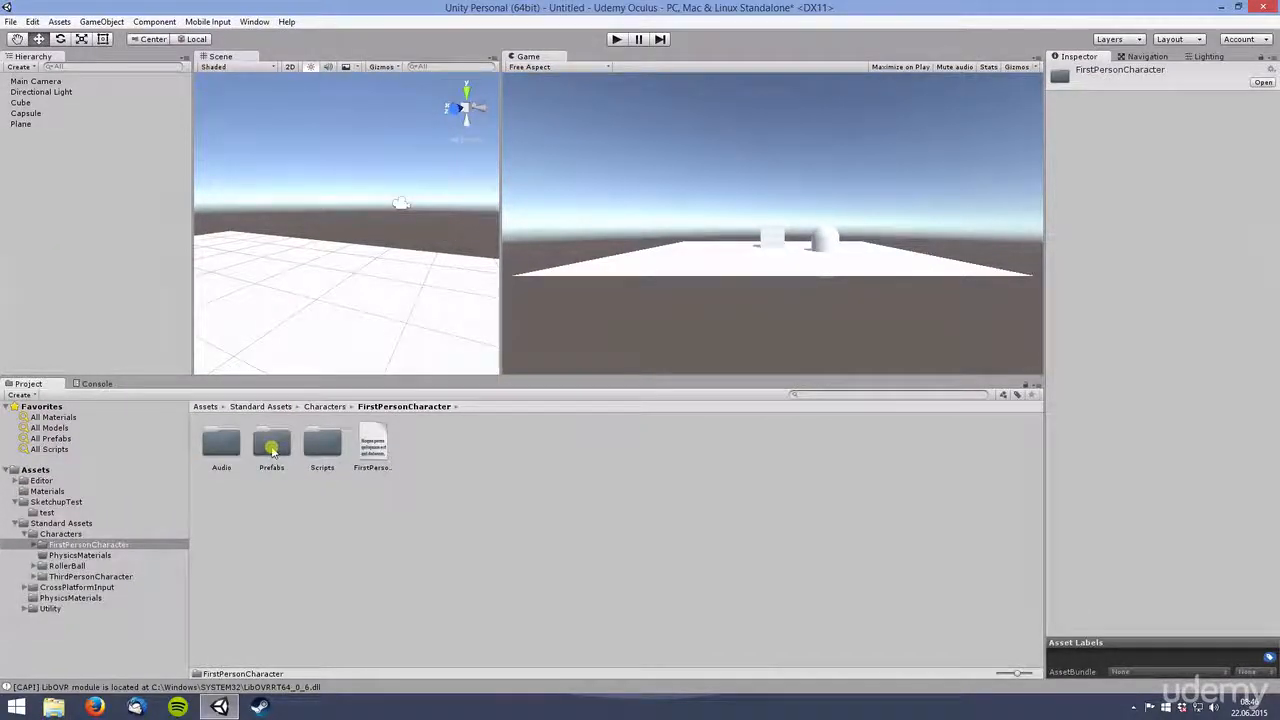
pyautogui.doubleClick(272, 445)
pyautogui.moveTo(226, 452); pyautogui.dragTo(40, 135)
pyautogui.click(35, 81)
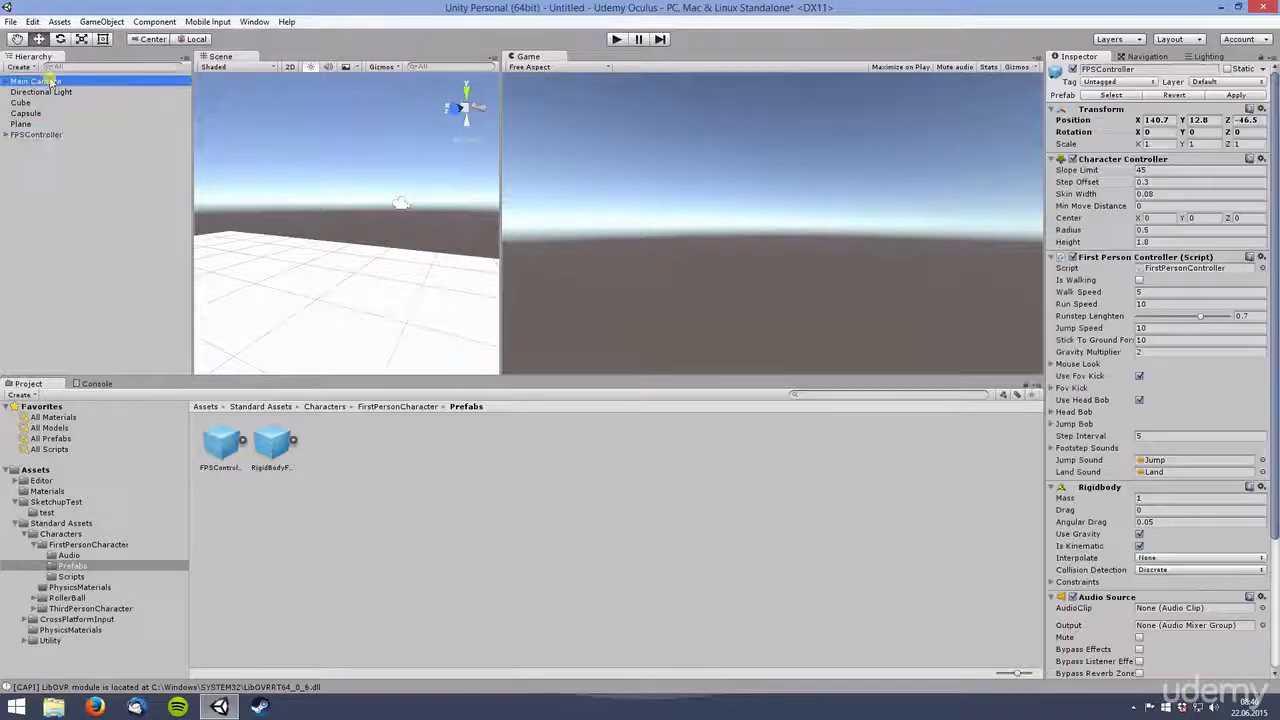
pyautogui.press('Delete')
# - Reset the FPSController's transform to position 0, 0, 0 and frame it in the Scene view
pyautogui.click(36, 125)
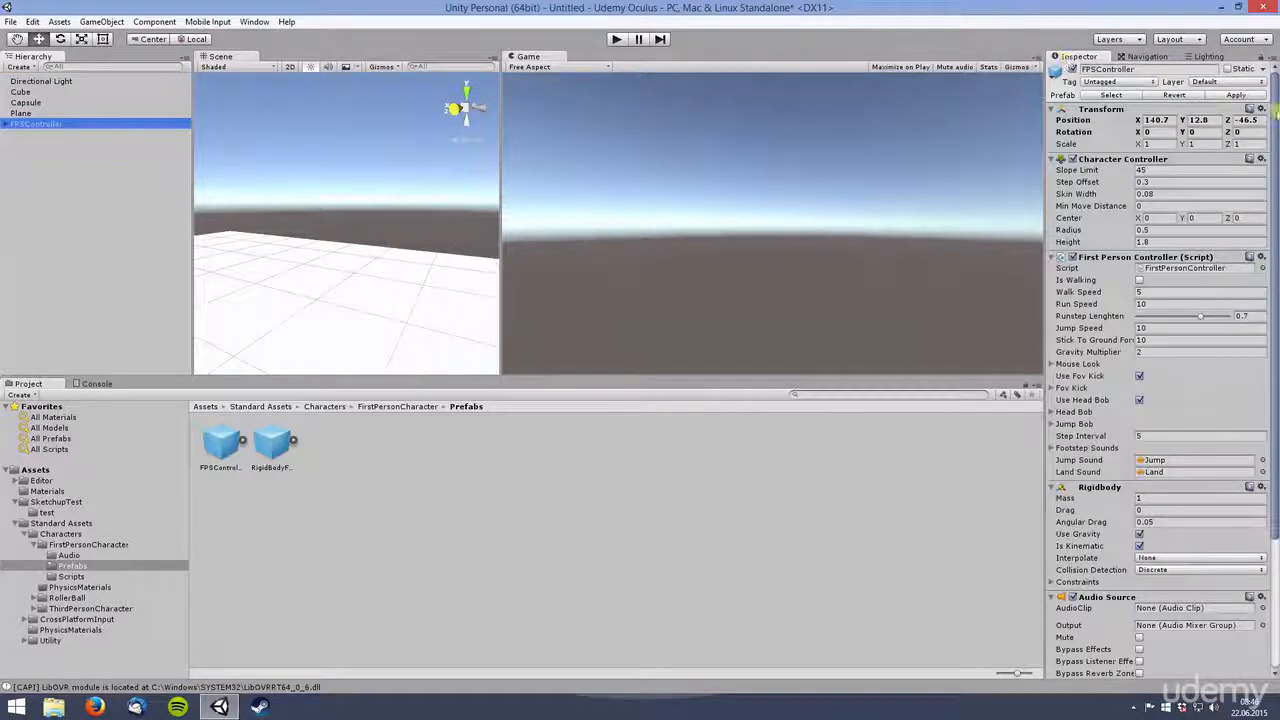
pyautogui.click(1261, 108)
pyautogui.click(1210, 121)
pyautogui.press('f')
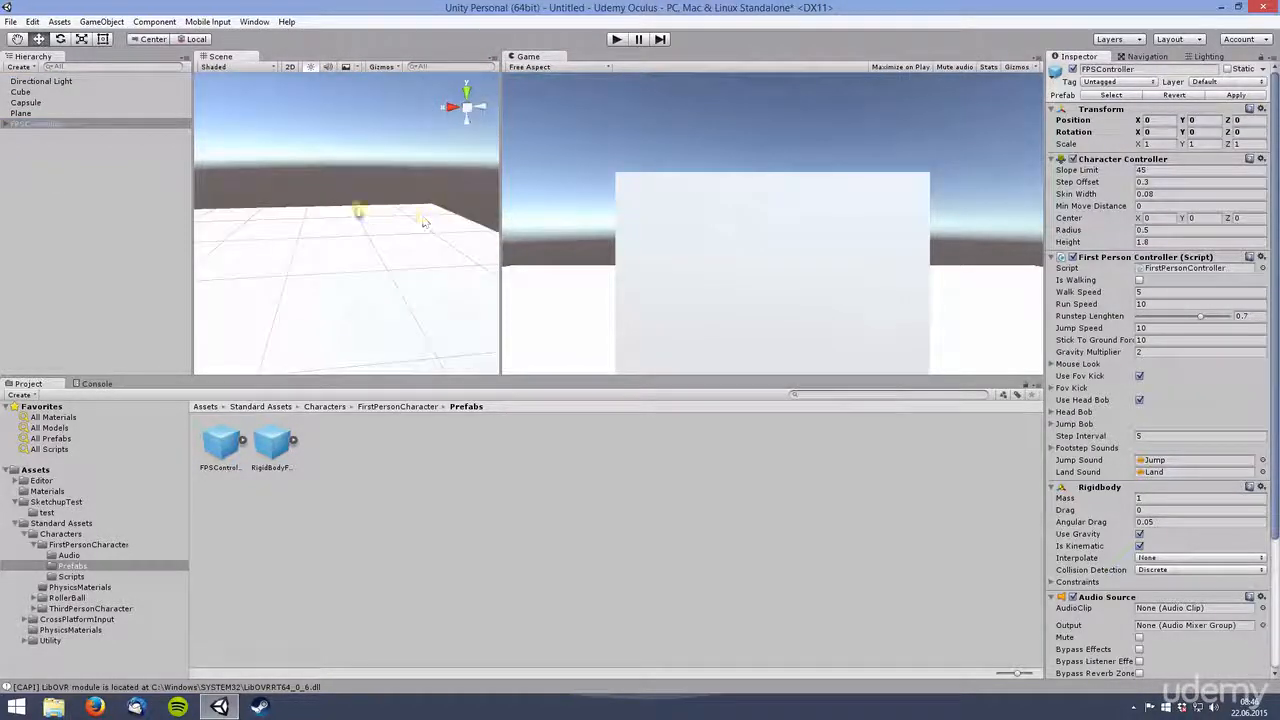
# - Move the FPSController above the plane's far edge, away from the cube and capsule
pyautogui.moveTo(343, 174); pyautogui.dragTo(648, 201)
pyautogui.scroll(-6, 626, 206)
pyautogui.moveTo(381, 190); pyautogui.dragTo(352, 192)
pyautogui.moveTo(298, 134); pyautogui.dragTo(298, 124)
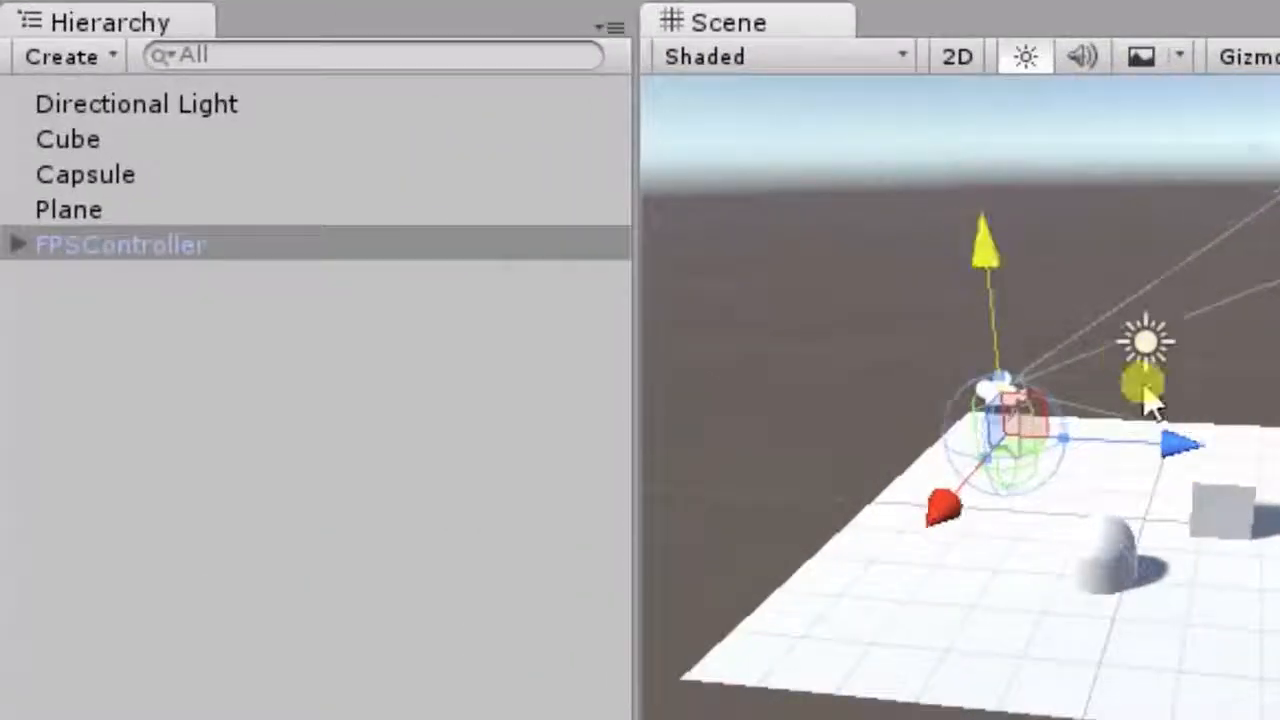
pyautogui.moveTo(1150, 400); pyautogui.dragTo(1157, 451)
# - Run the scene with the FPSController's FirstPersonCharacter camera selected to examine its head tracking, and stop playback
pyautogui.click(20, 245)
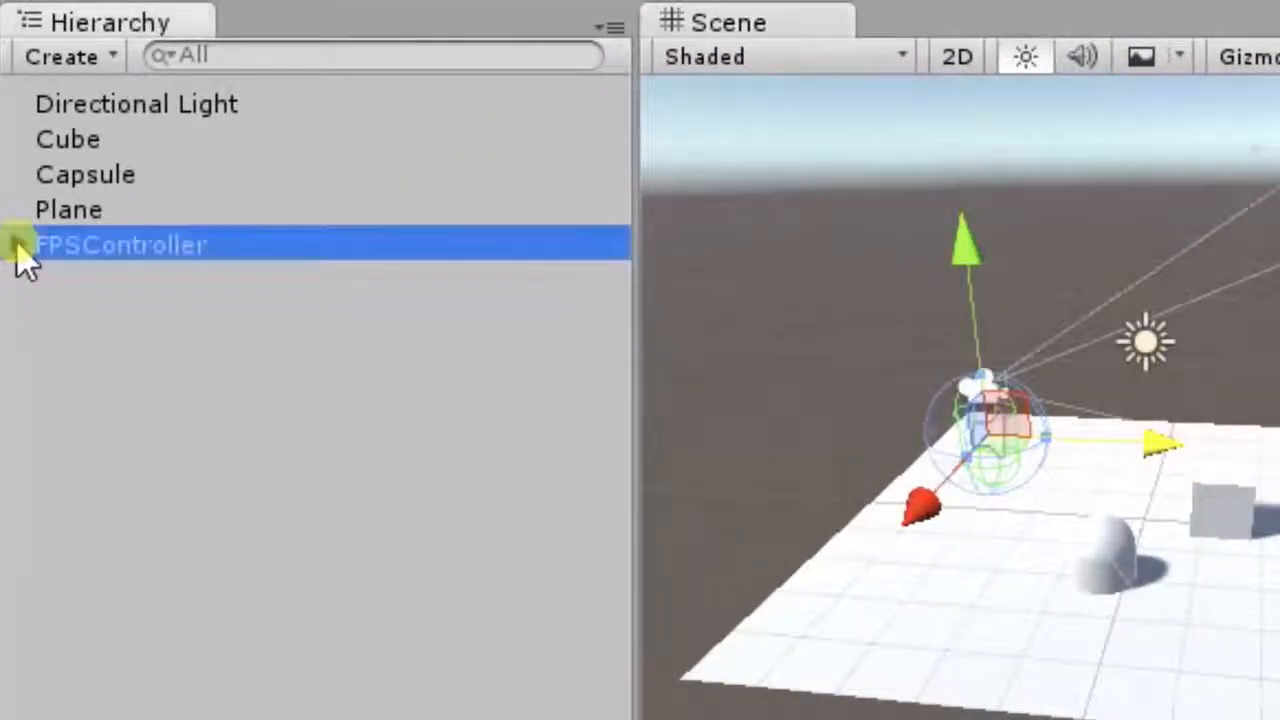
pyautogui.click(18, 246)
pyautogui.click(160, 283)
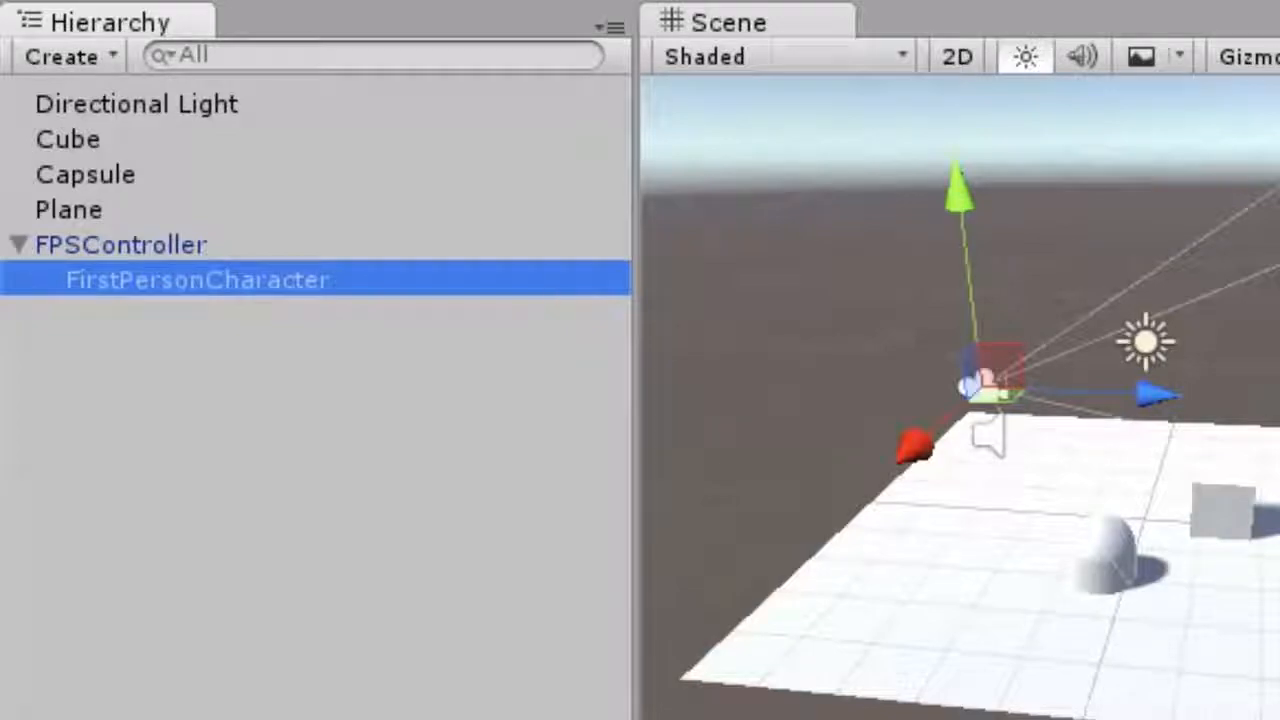
pyautogui.hotkey('ctrl', 'p')
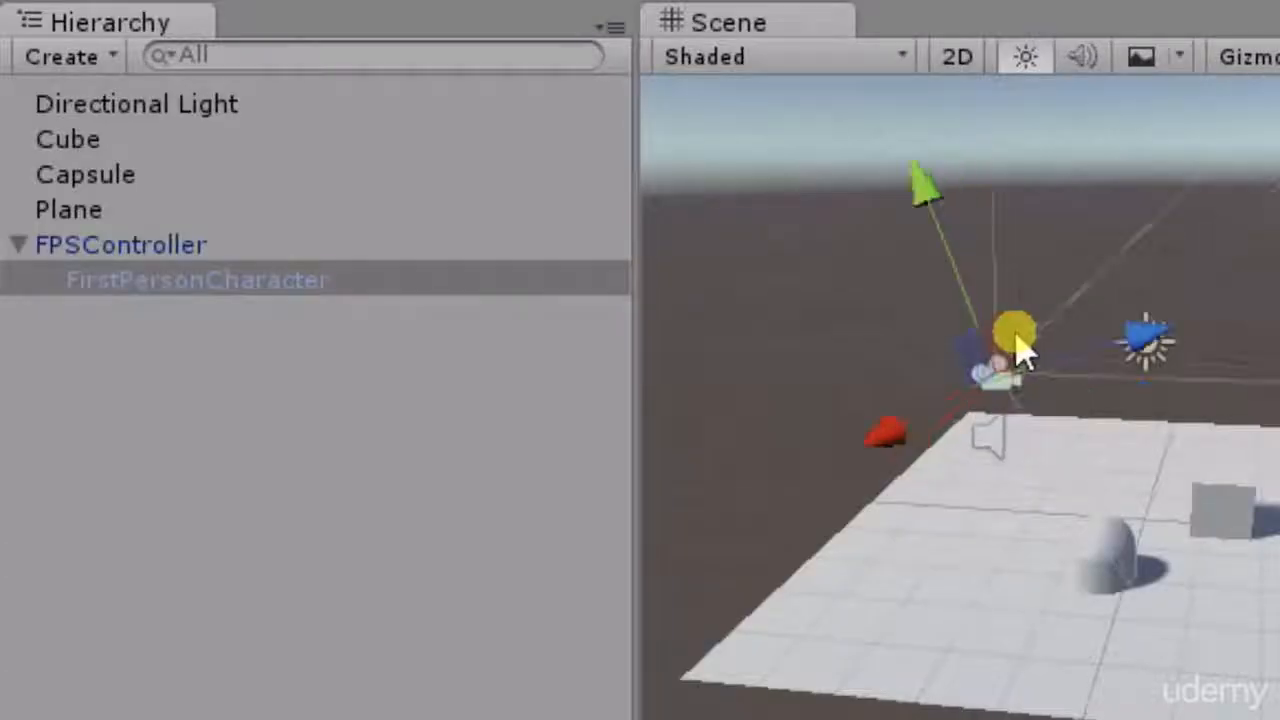
pyautogui.click(230, 285)
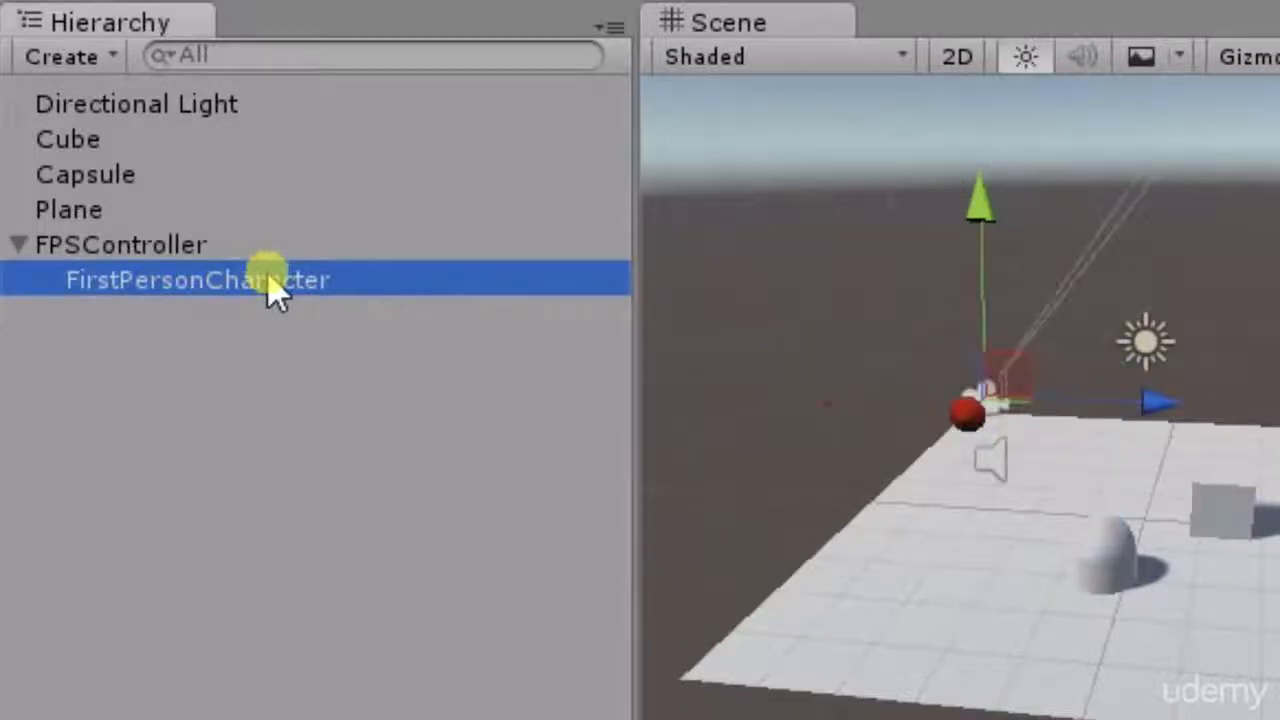
pyautogui.hotkey('ctrl', 'p')
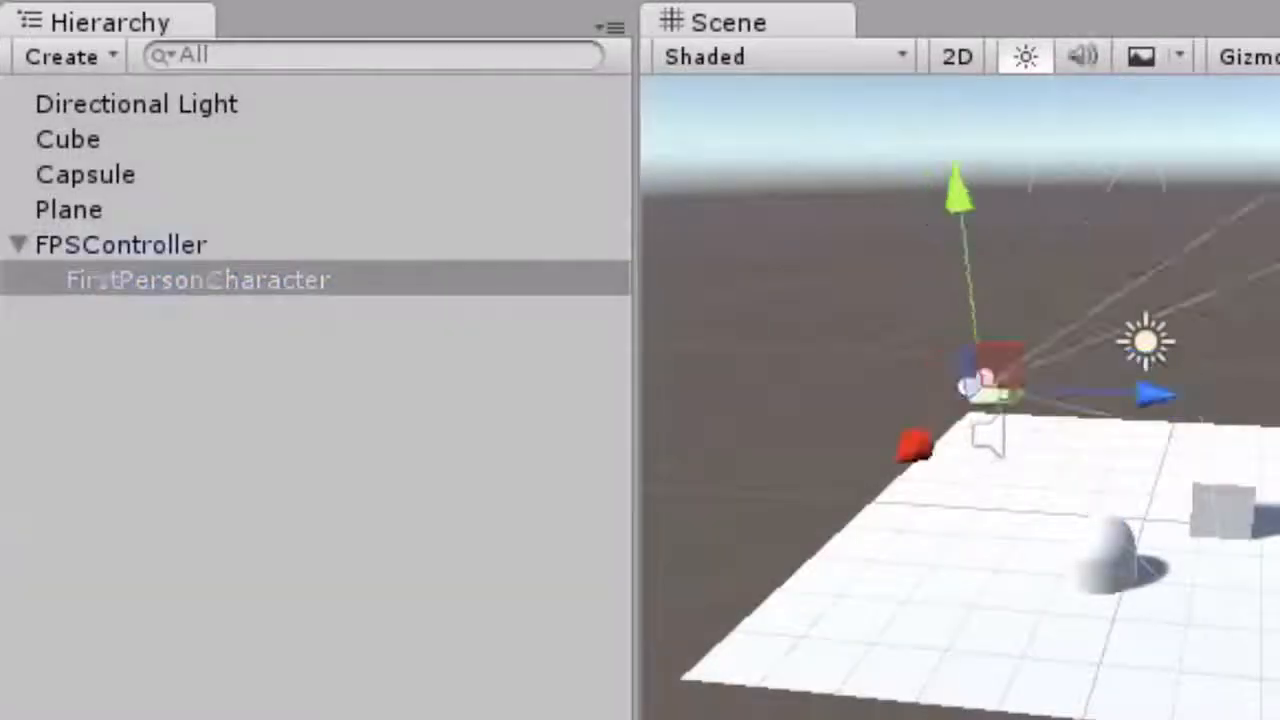
# - Add a script component named Test to the FPSController
pyautogui.click(168, 248)
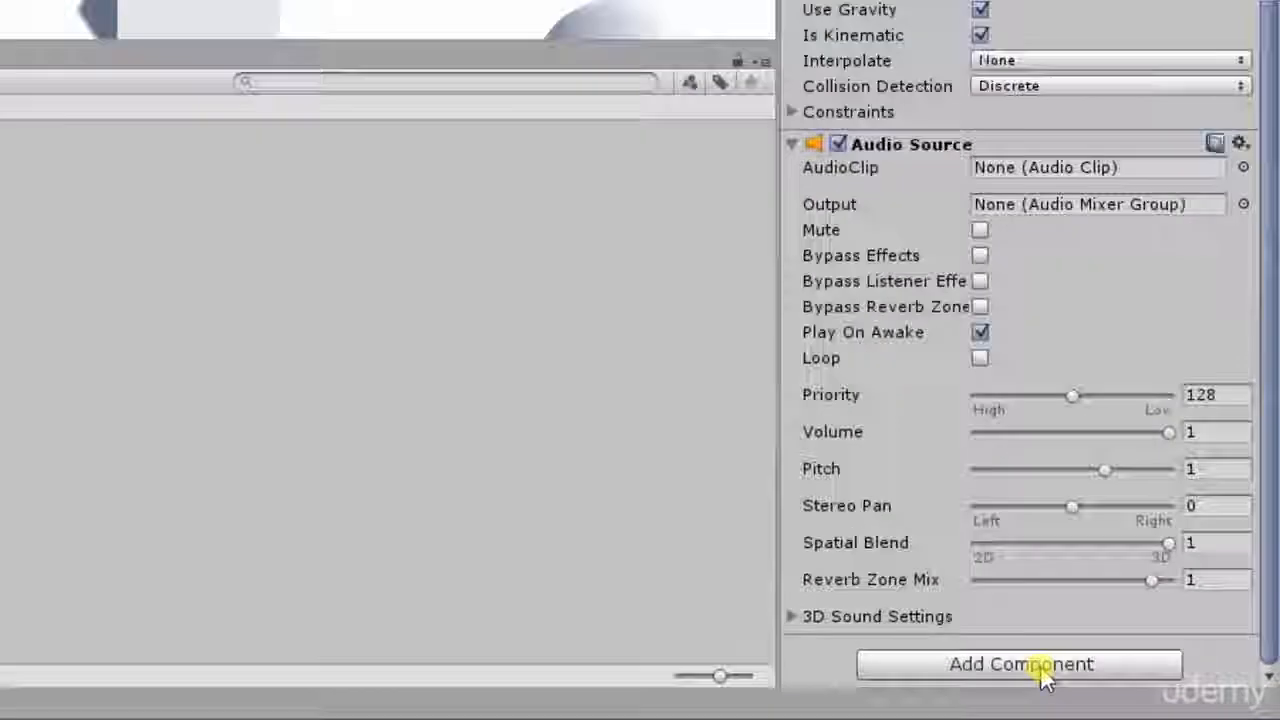
pyautogui.click(1163, 667)
pyautogui.write('Te')
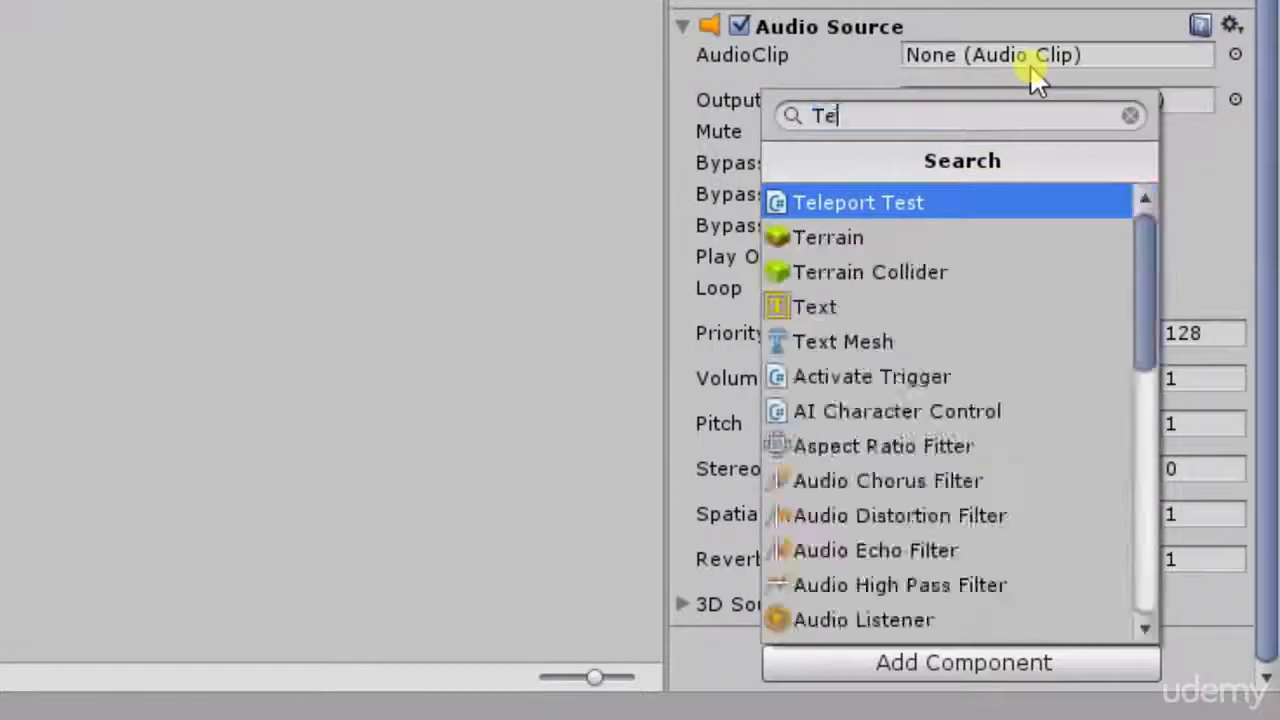
pyautogui.write('st')
pyautogui.press('Down')
pyautogui.press('Return')
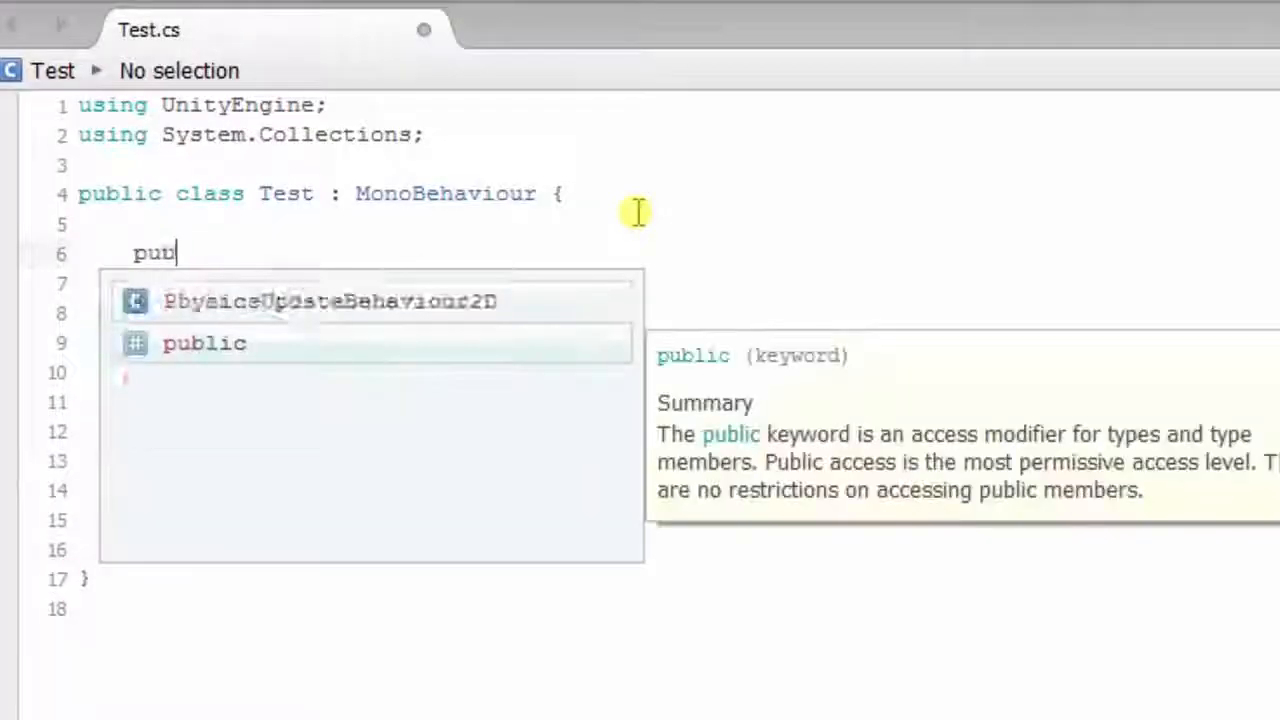
# - Declare a public Transform variable for the direction in the Test script and assign FirstPersonCharacter to it on the FPSController
pyautogui.write('lic T')
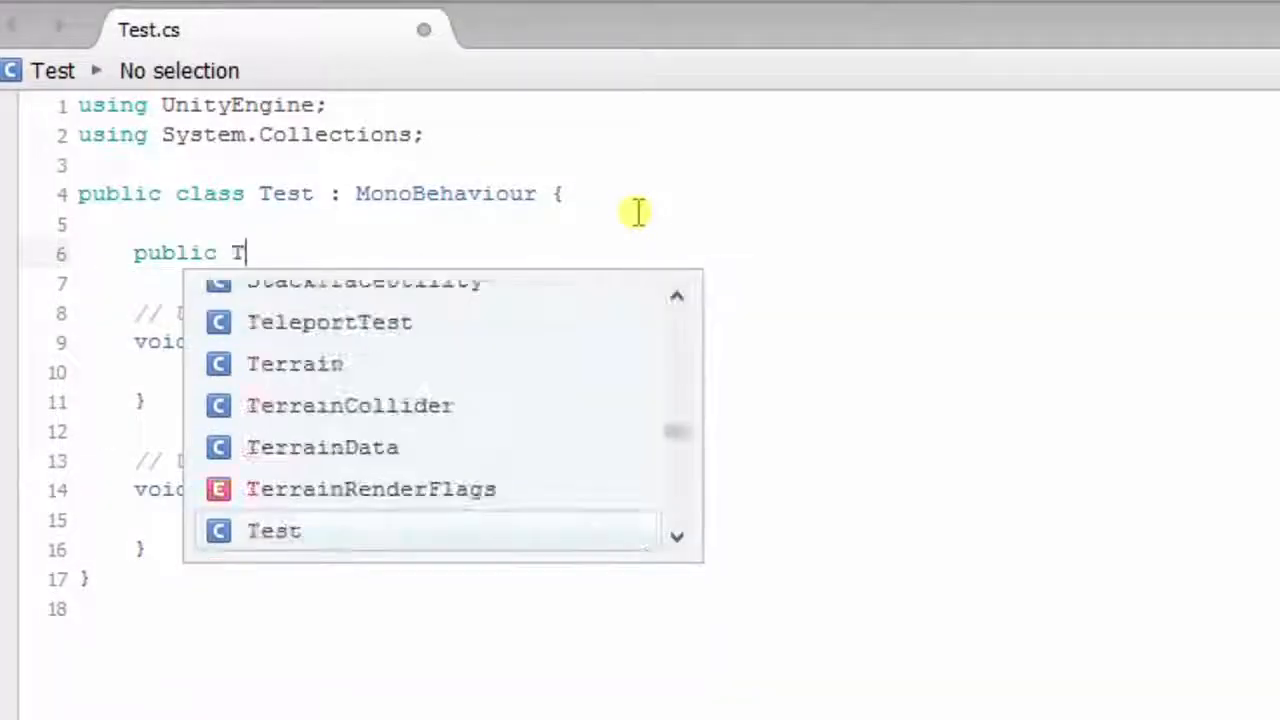
pyautogui.write('ransform')
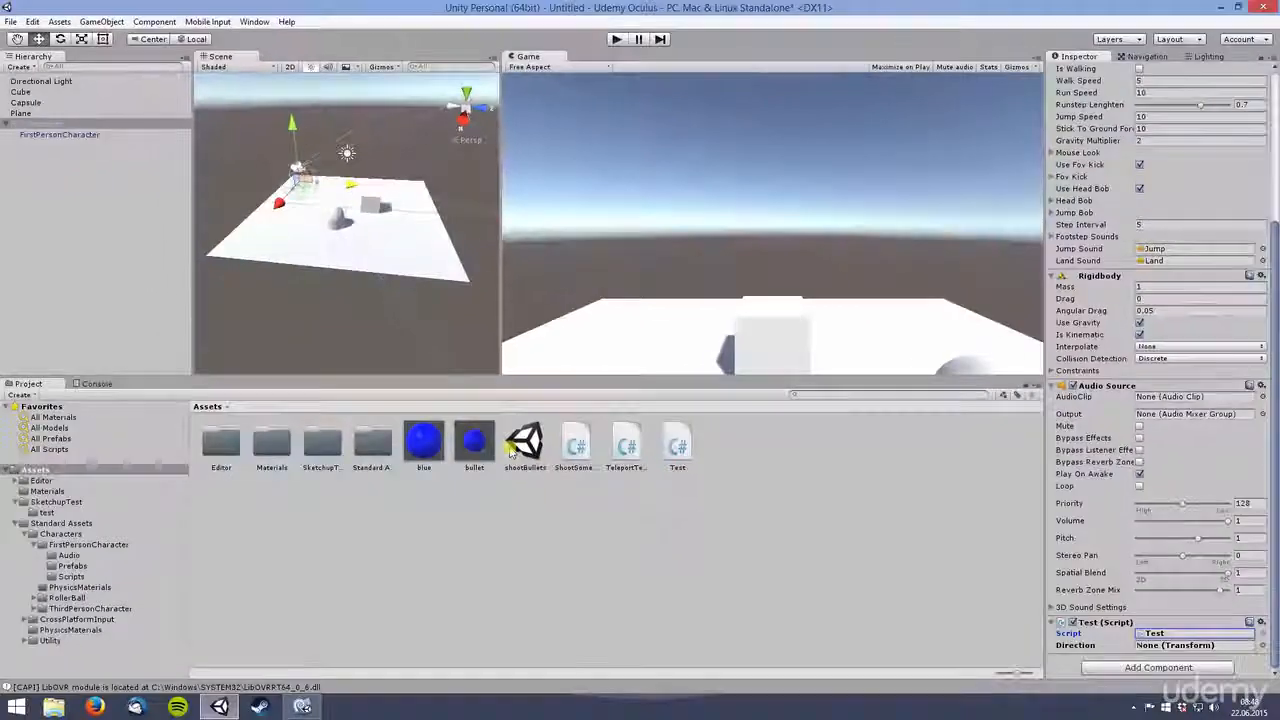
pyautogui.moveTo(50, 152); pyautogui.dragTo(1182, 649)
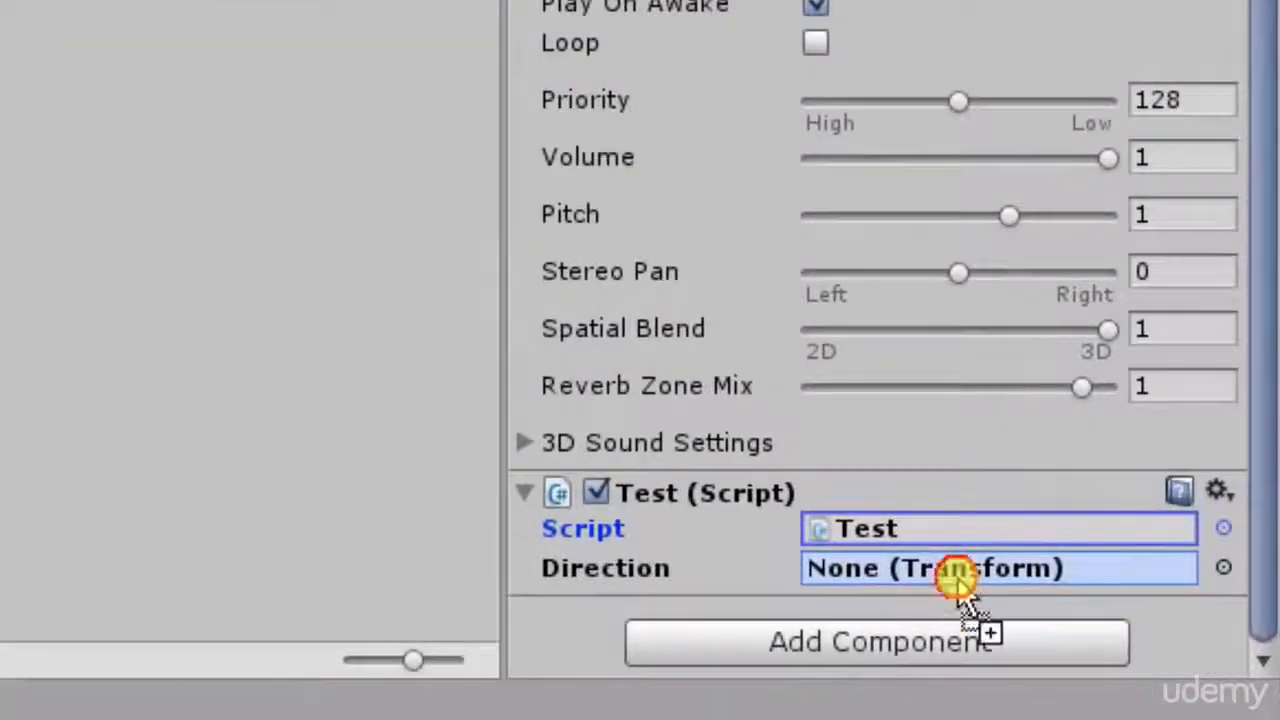
pyautogui.moveTo(960, 585); pyautogui.dragTo(963, 591)
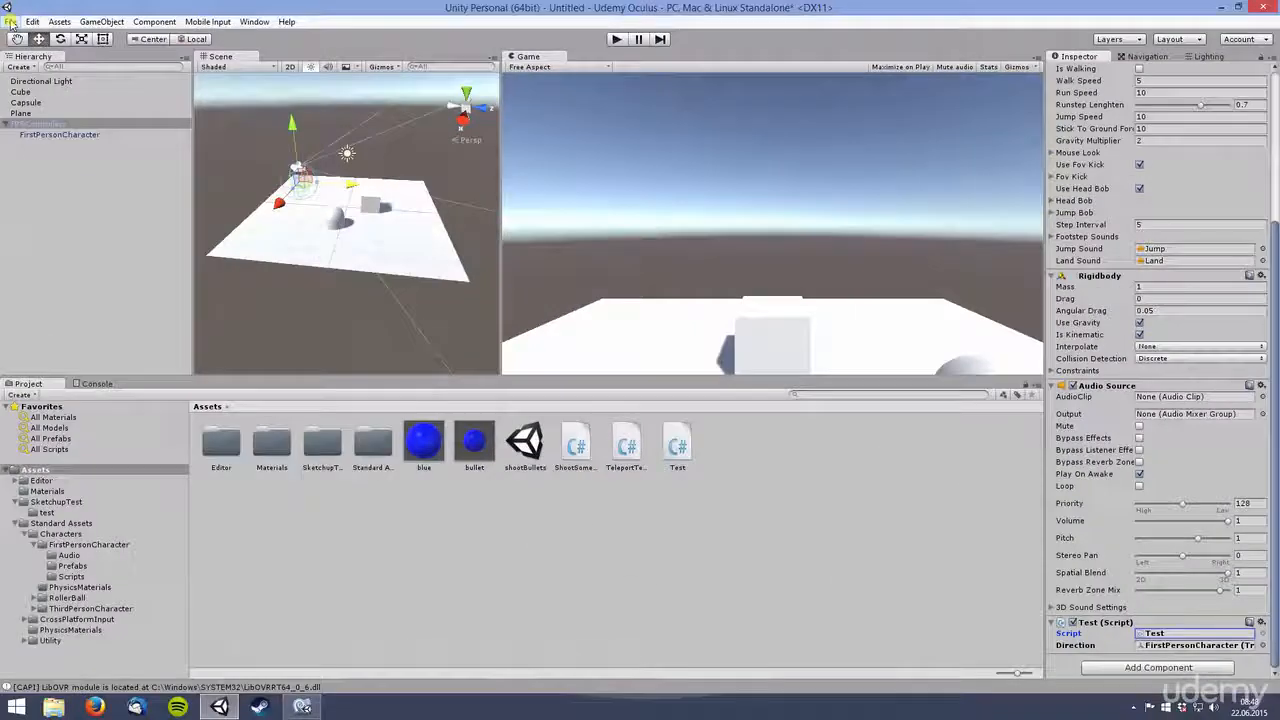
# - Build the scene for PC, Mac & Linux Standalone as test in the Udemy Oculus project folder and launch the built application
pyautogui.click(10, 22)
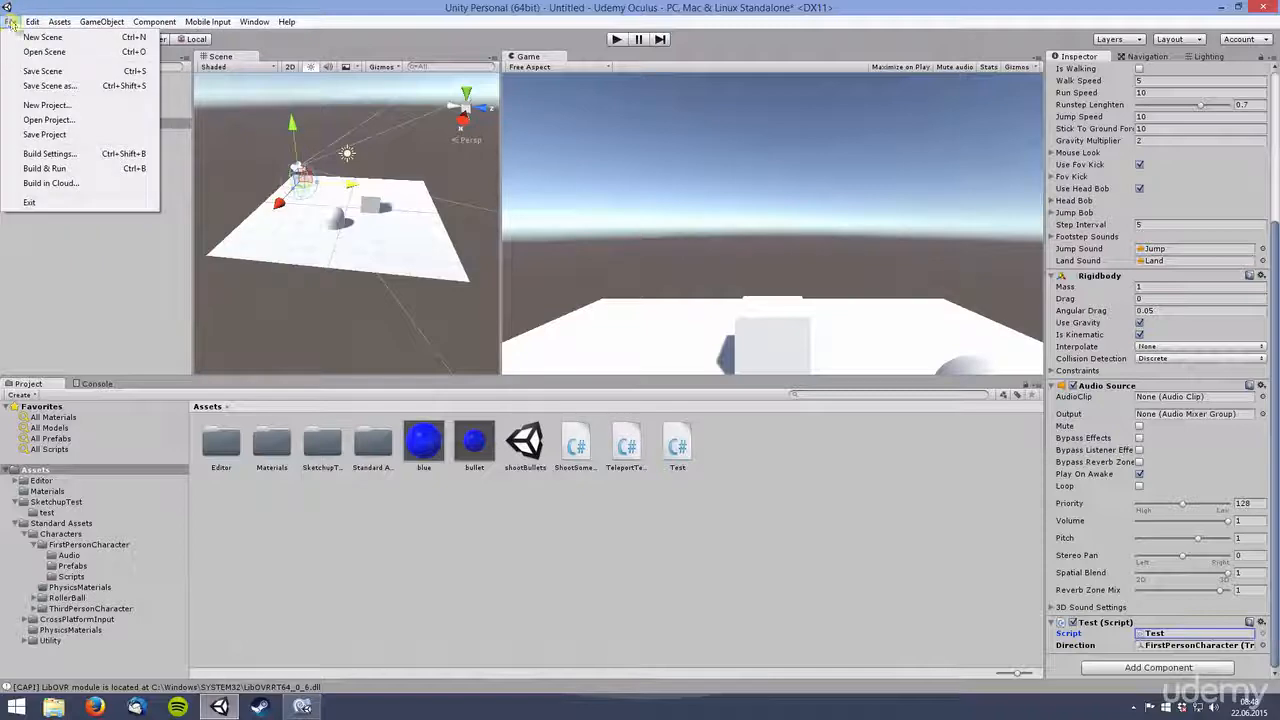
pyautogui.click(50, 153)
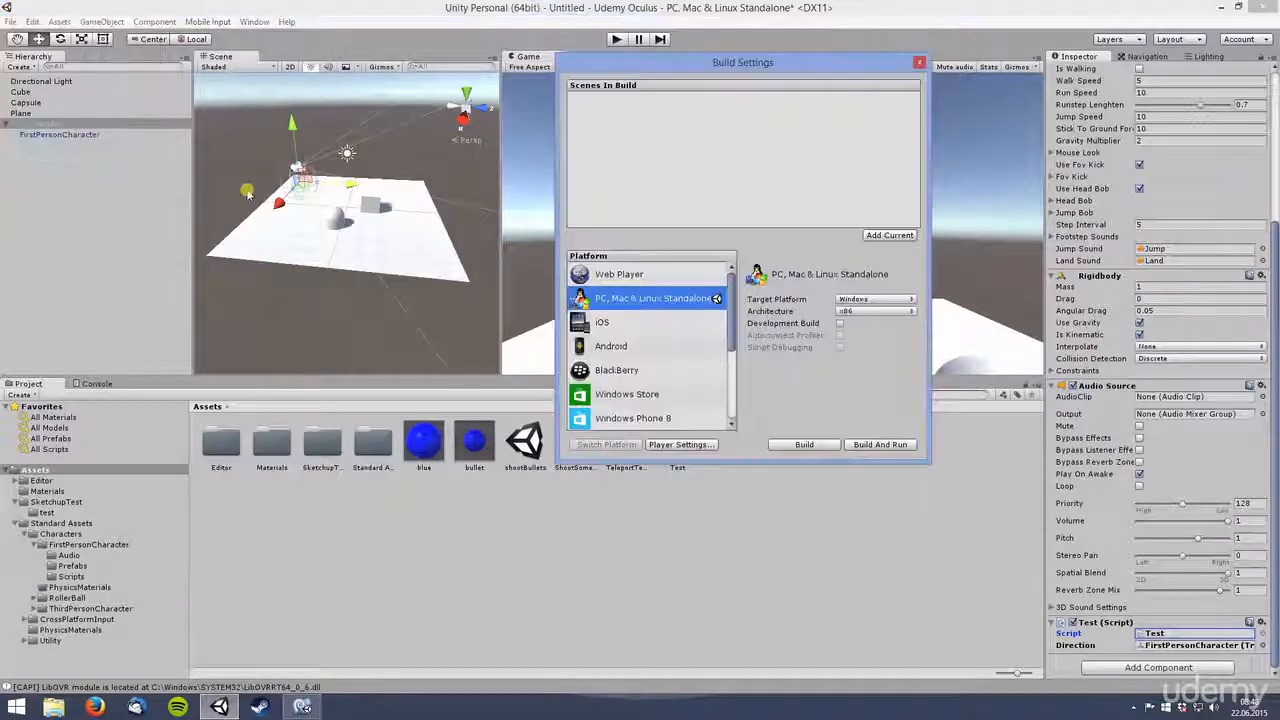
pyautogui.click(805, 444)
pyautogui.write('test')
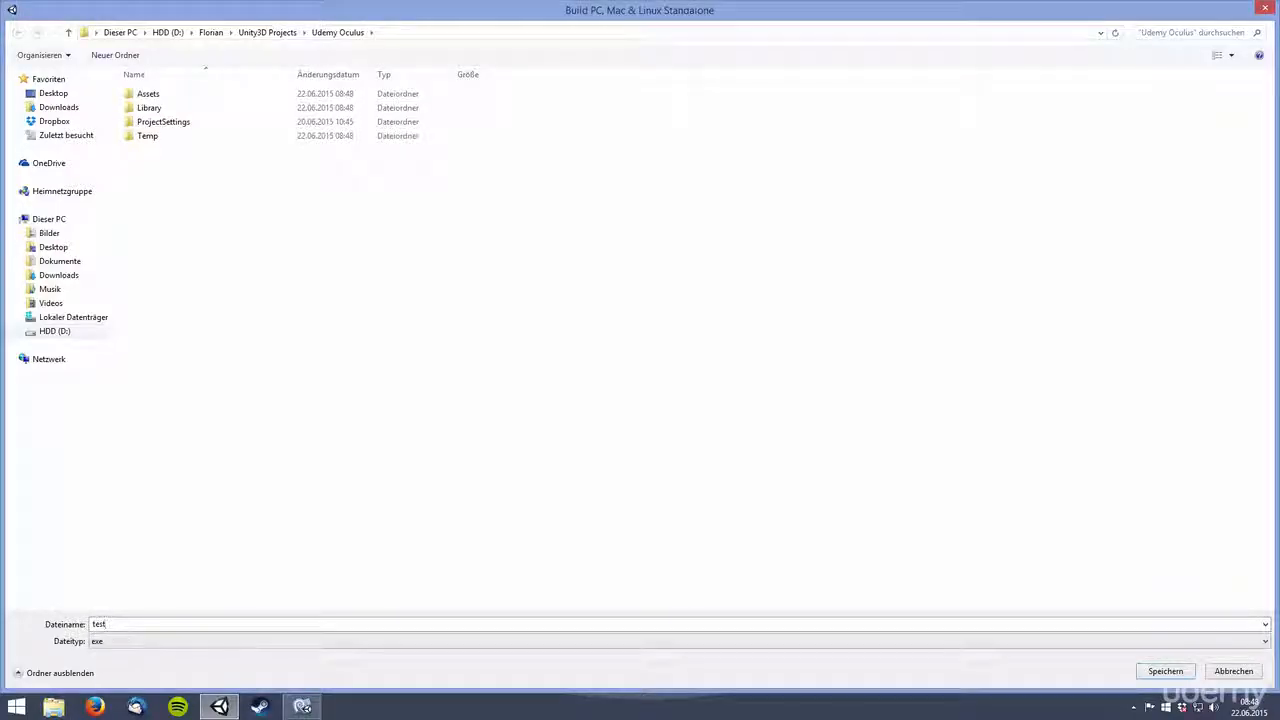
pyautogui.press('Return')
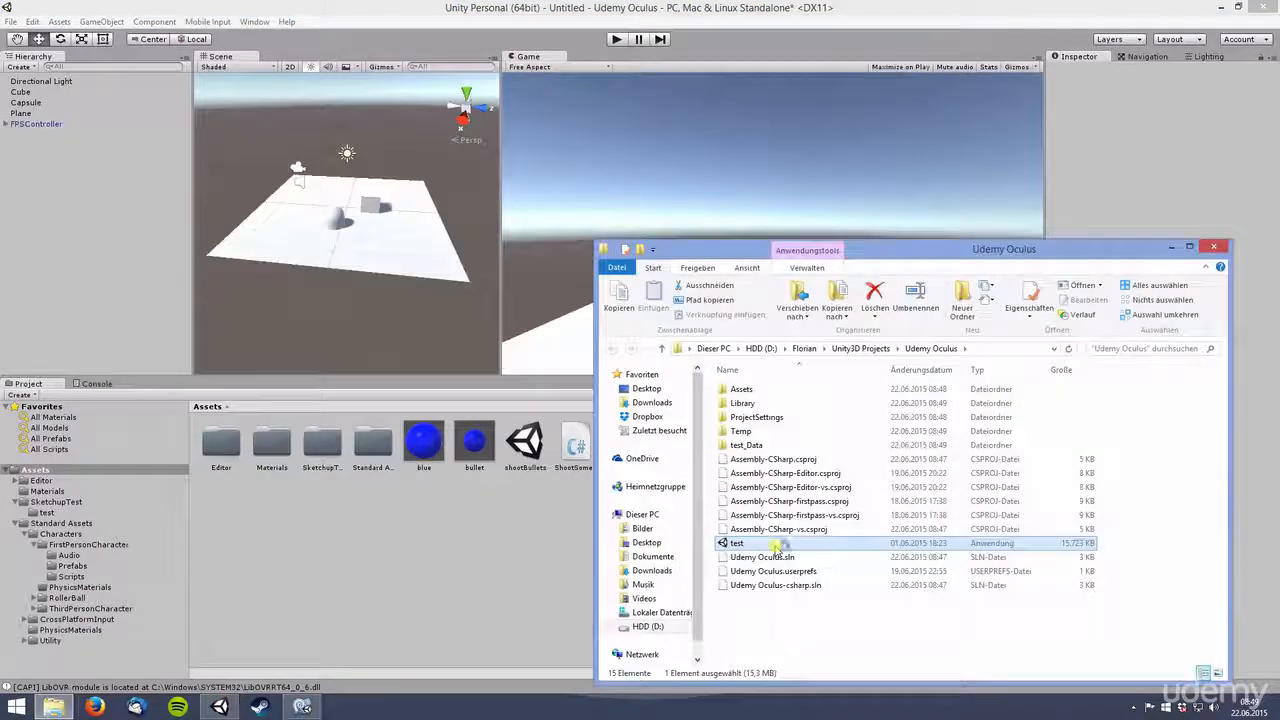
pyautogui.doubleClick(736, 542)
pyautogui.click(704, 488)
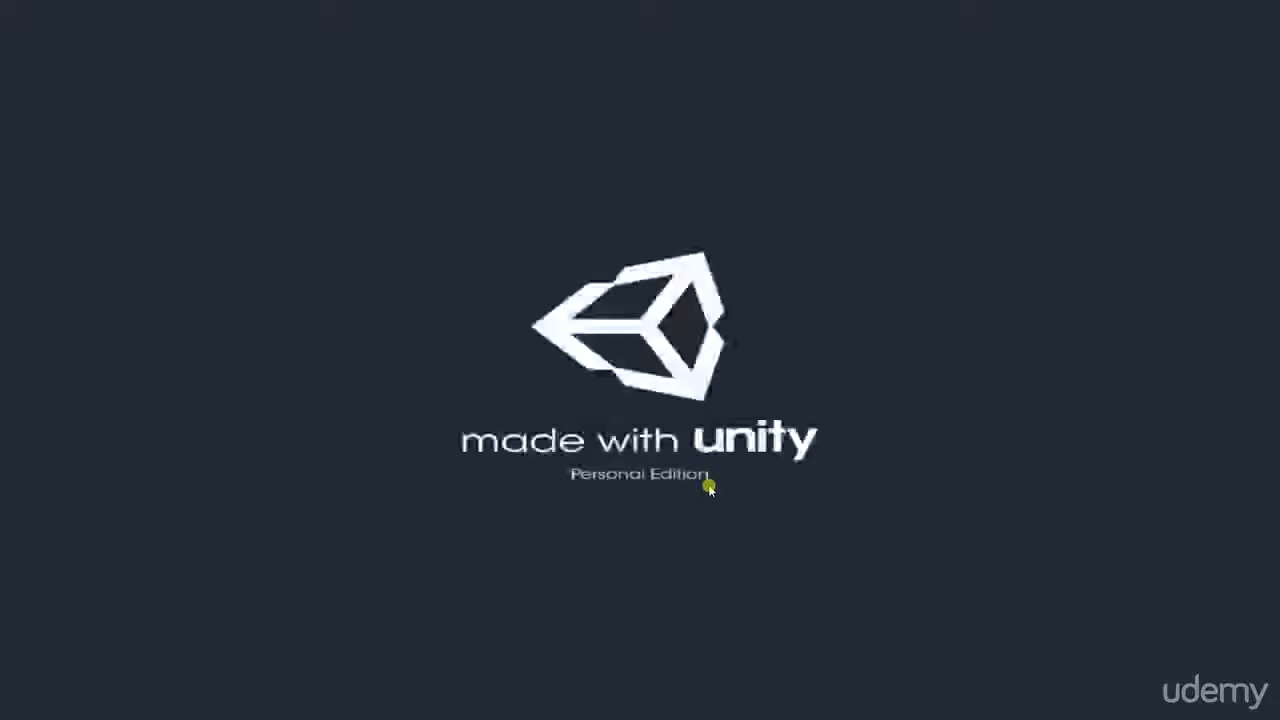